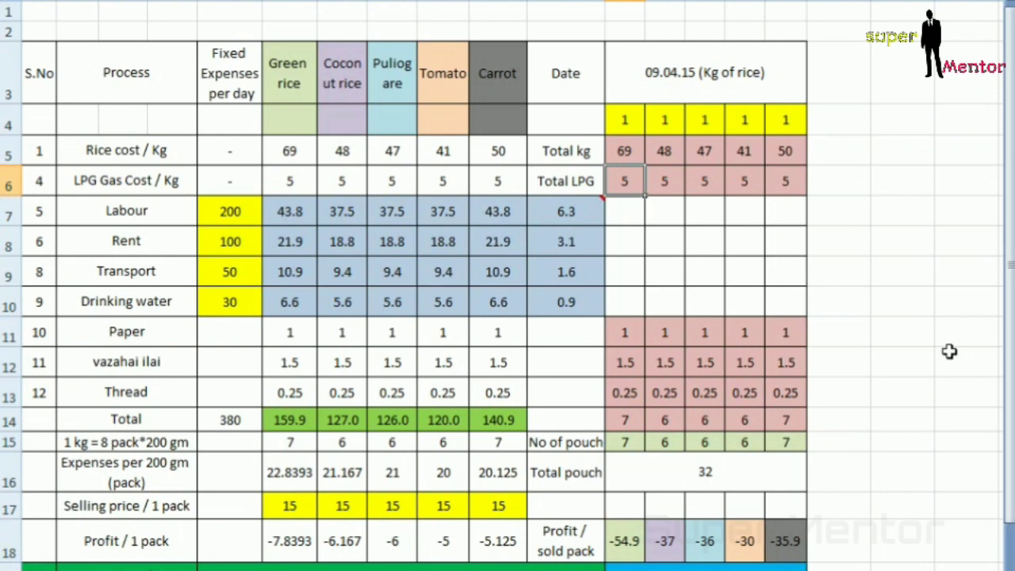
Review the kilograms of rice entered for each variety in L4:P4 under the 09.04.15 date
{"action": "key", "text": "Up"}
{"action": "key", "text": "Up"}
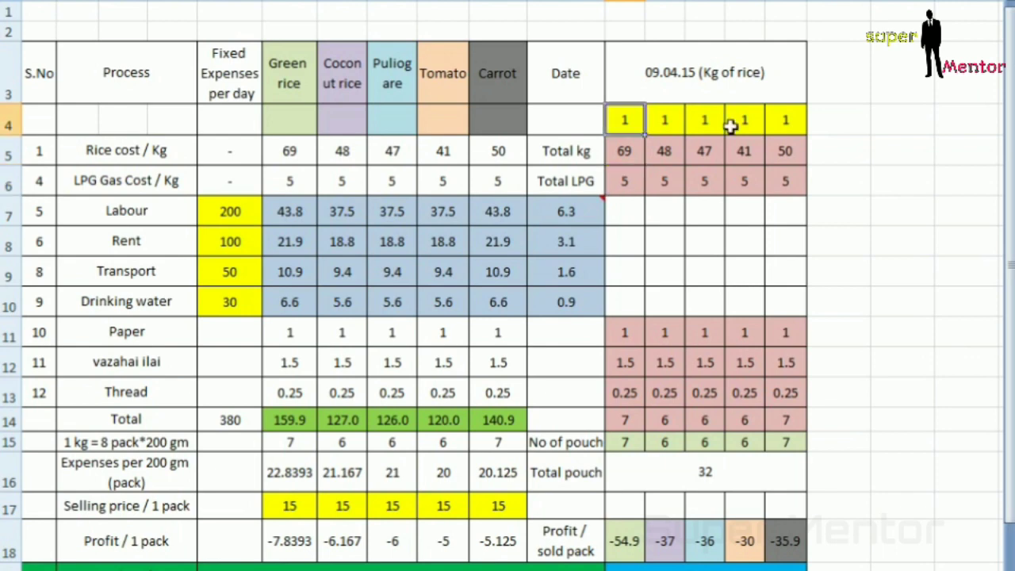
{"action": "left_click", "coordinate": [664, 123]}
{"action": "left_click", "coordinate": [704, 123]}
{"action": "left_click", "coordinate": [743, 126]}
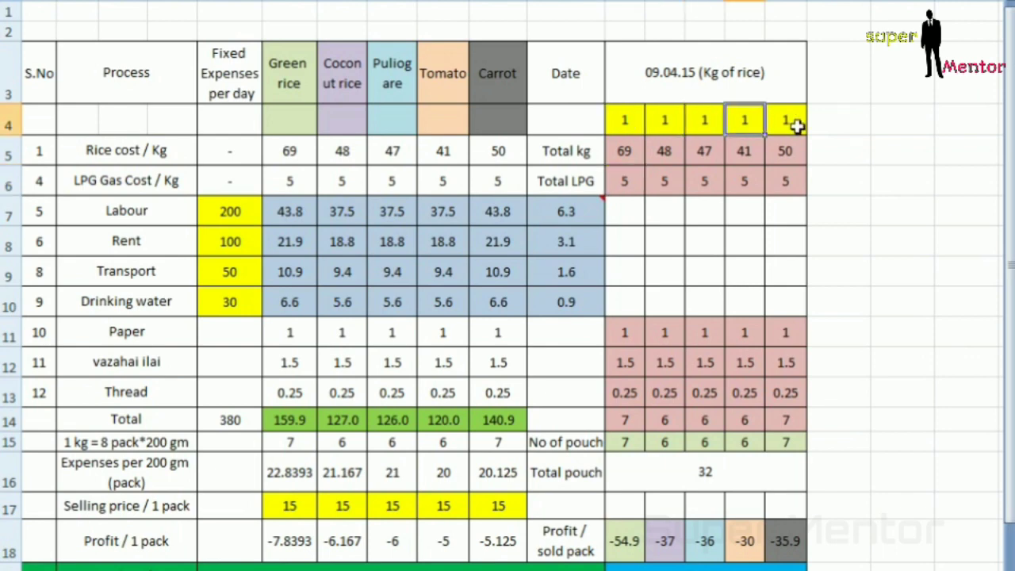
{"action": "left_click", "coordinate": [785, 123]}
{"action": "left_click", "coordinate": [625, 123]}
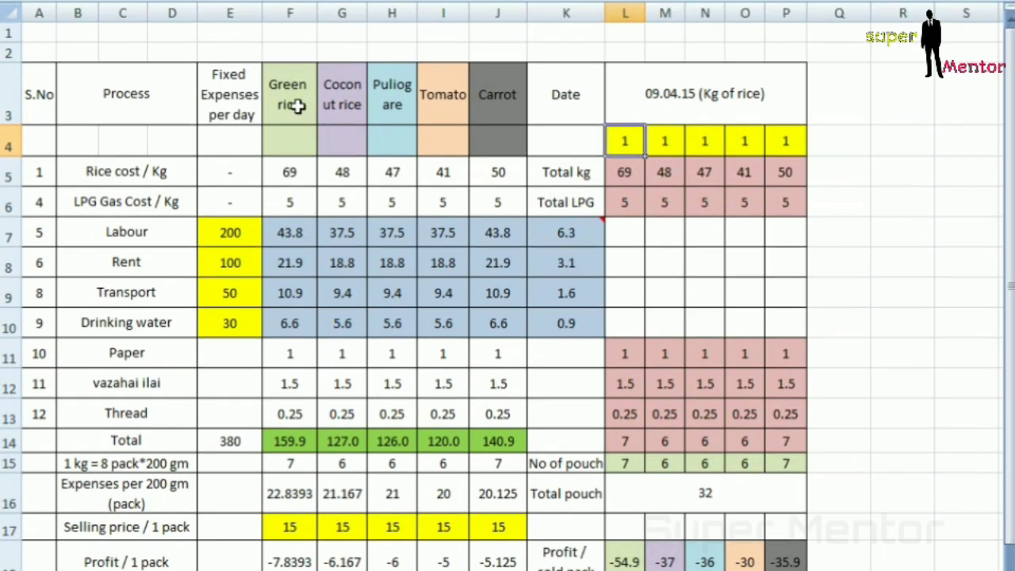
Match each variety heading, from Green rice to Carrot, with its kilogram quantity in row 4
{"action": "left_click", "coordinate": [289, 75]}
{"action": "left_click", "coordinate": [626, 138]}
{"action": "left_click", "coordinate": [361, 102]}
{"action": "left_click", "coordinate": [664, 139]}
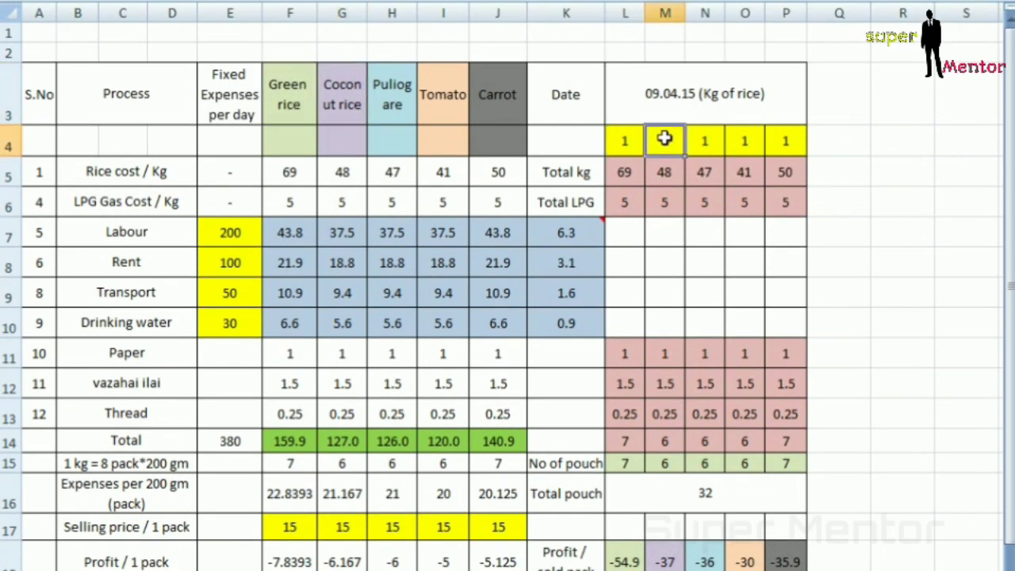
{"action": "left_click", "coordinate": [410, 94]}
{"action": "left_click", "coordinate": [702, 130]}
{"action": "left_click", "coordinate": [453, 94]}
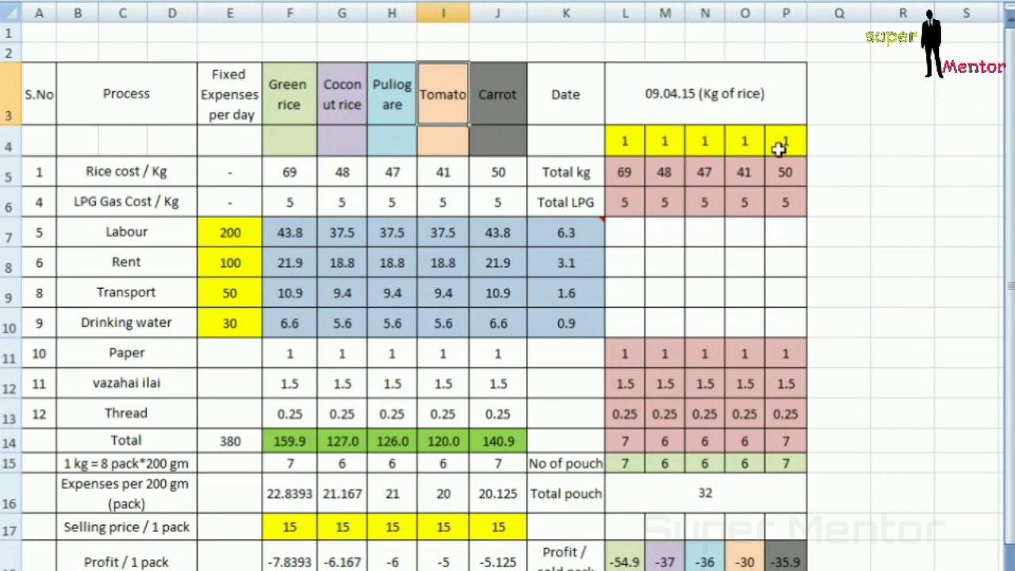
{"action": "left_click", "coordinate": [757, 149]}
{"action": "left_click", "coordinate": [520, 99]}
{"action": "left_click", "coordinate": [776, 150]}
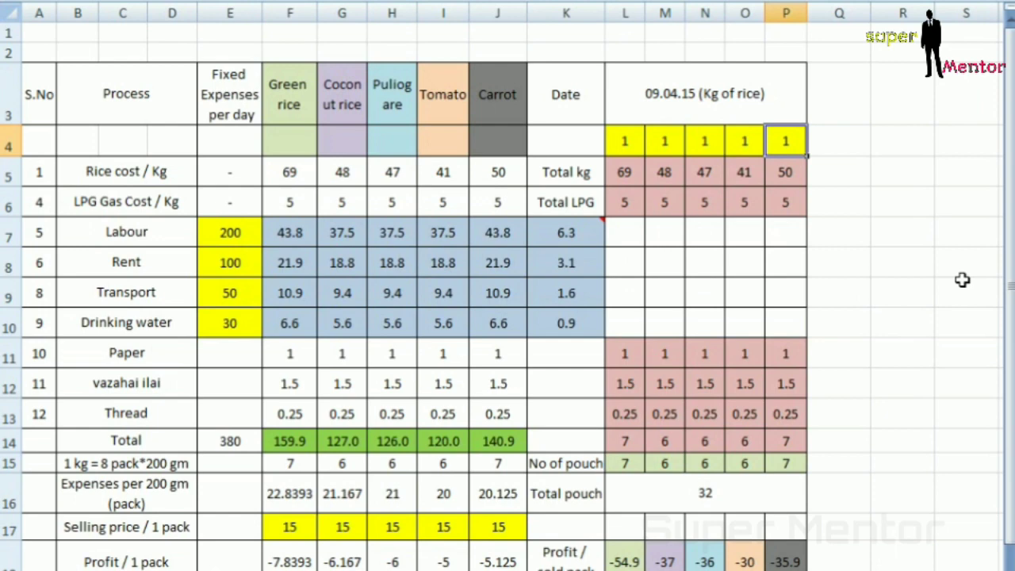
Compare the pouch totals in L14:P14 with the rice quantities and the 200 gm packs-per-kg row
{"action": "left_click", "coordinate": [631, 145]}
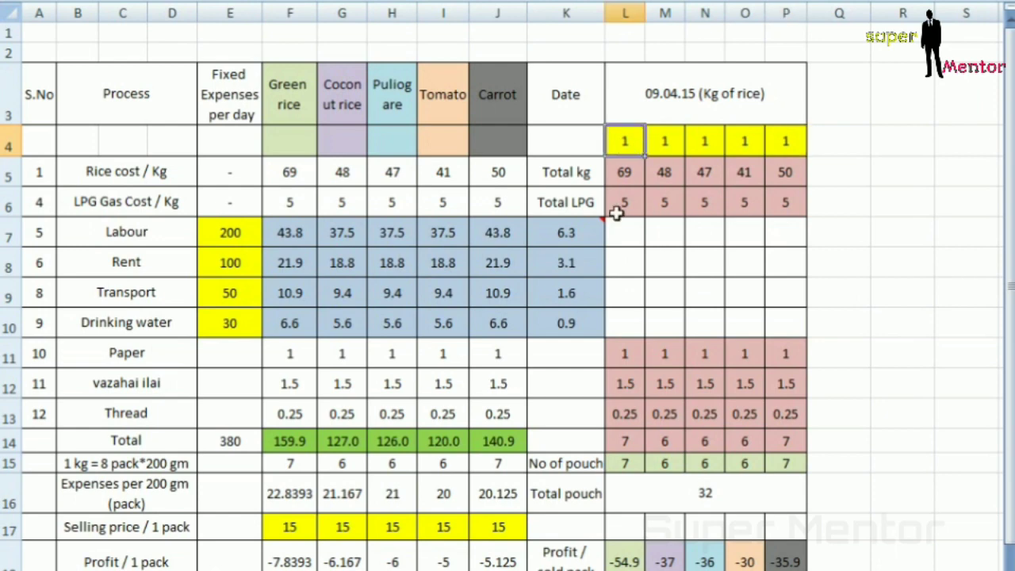
{"action": "left_click", "coordinate": [631, 442]}
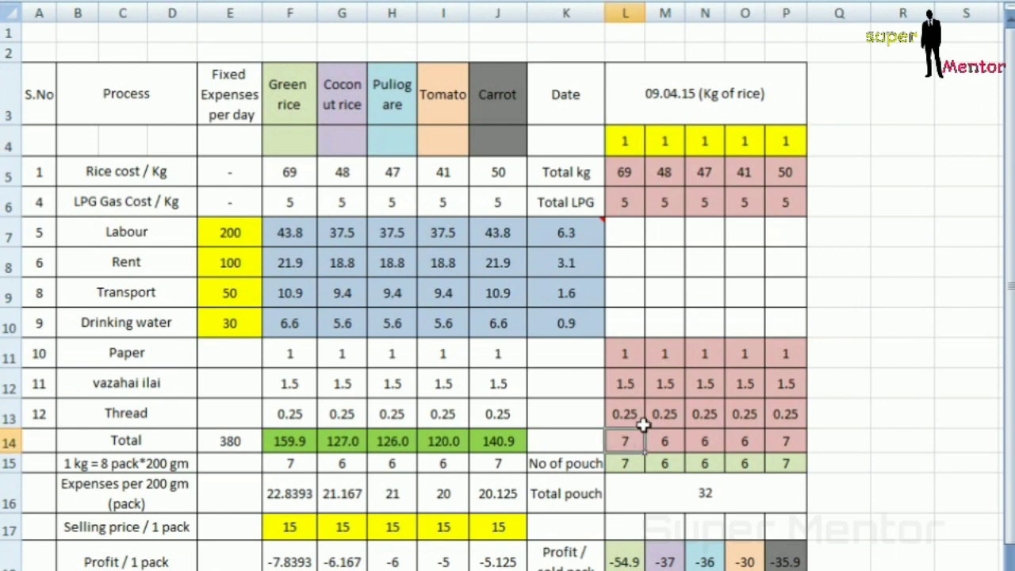
{"action": "left_click", "coordinate": [166, 463]}
{"action": "left_click", "coordinate": [623, 442]}
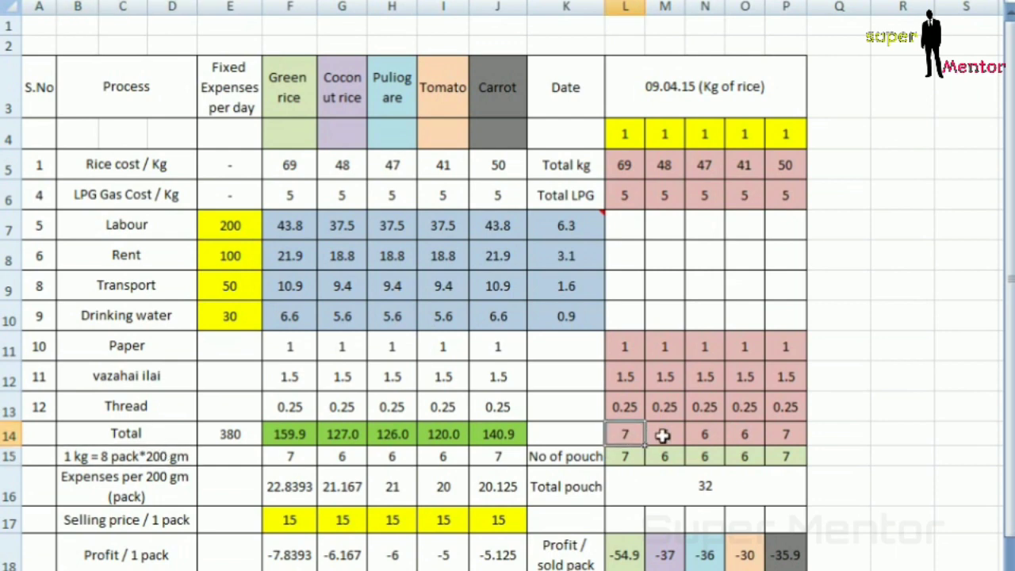
{"action": "left_click", "coordinate": [658, 128]}
{"action": "left_click", "coordinate": [145, 456]}
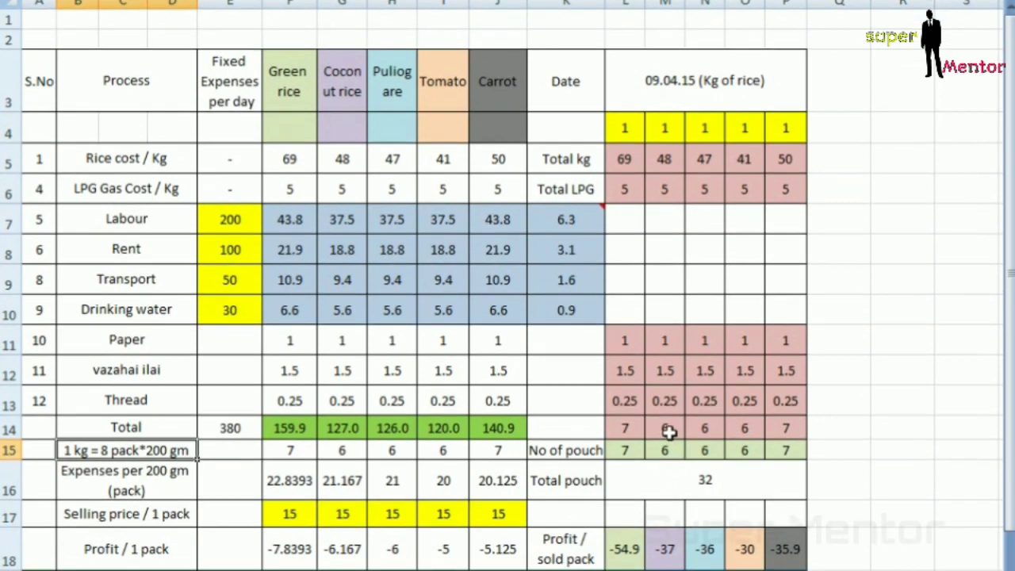
{"action": "left_click", "coordinate": [669, 431]}
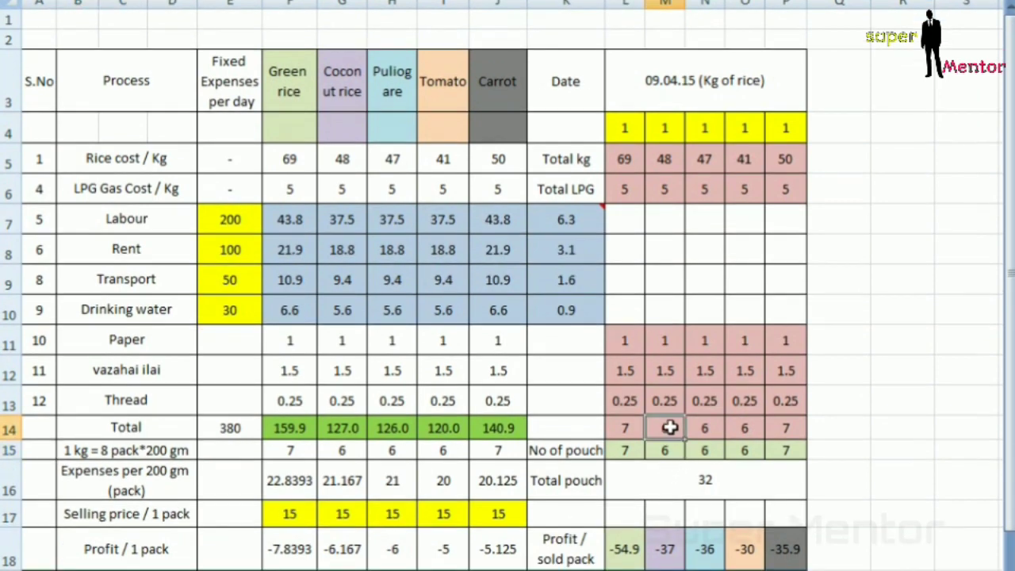
{"action": "left_click", "coordinate": [715, 428]}
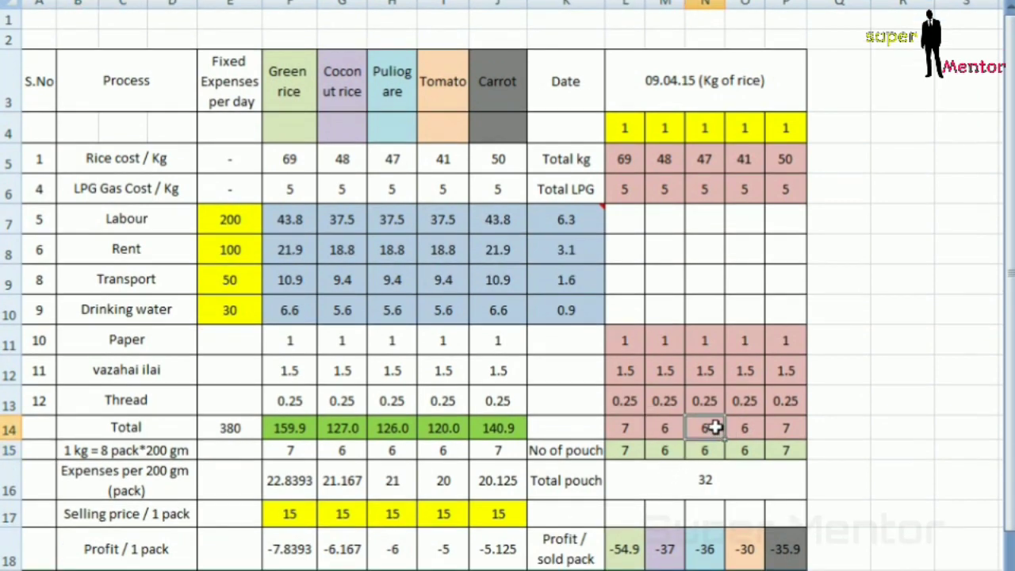
{"action": "left_click", "coordinate": [741, 428]}
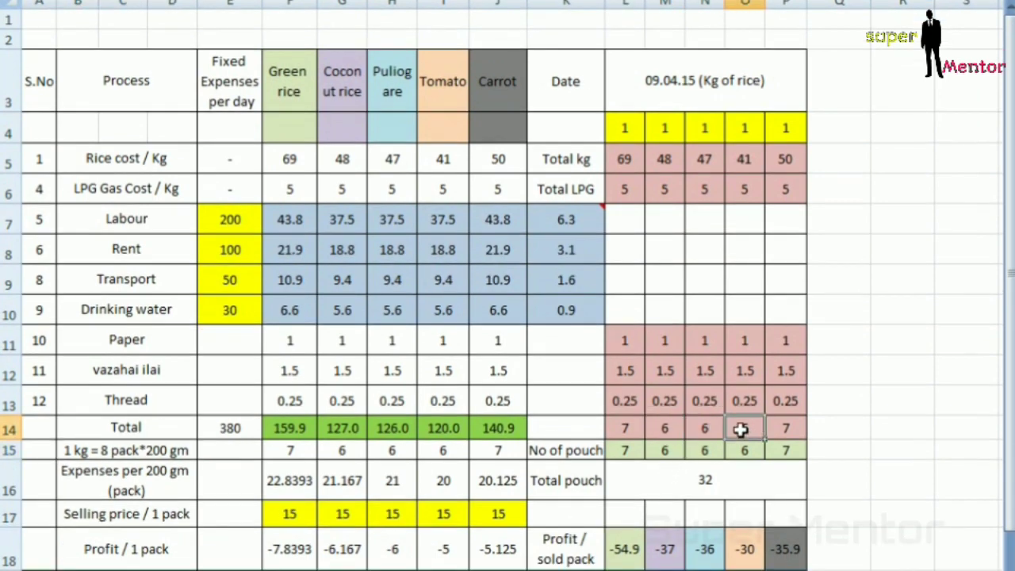
{"action": "left_click", "coordinate": [799, 429]}
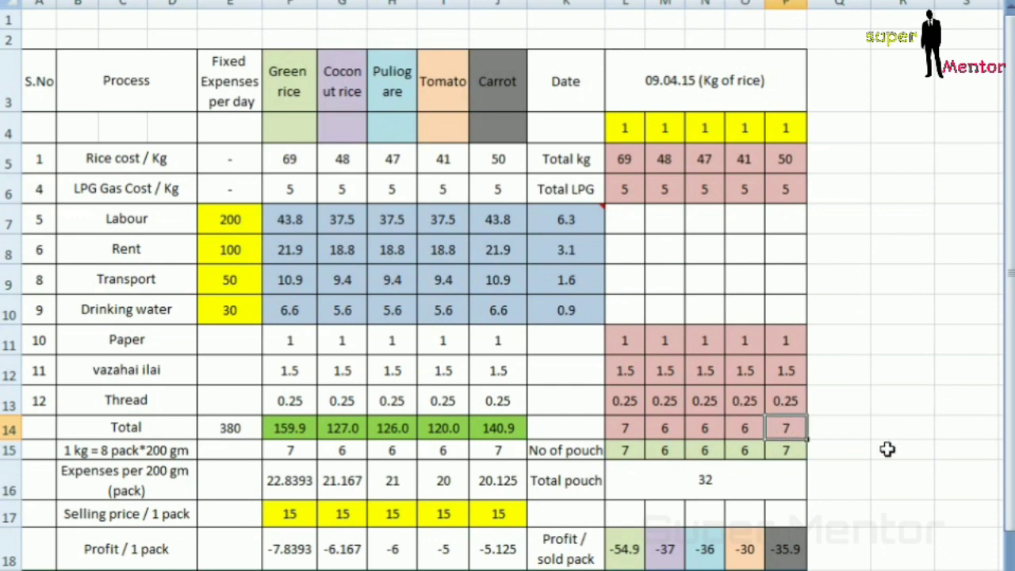
Examine the total rice cost and total LPG cost of each variety in L5:P6
{"action": "left_click", "coordinate": [635, 134]}
{"action": "left_click", "coordinate": [629, 159]}
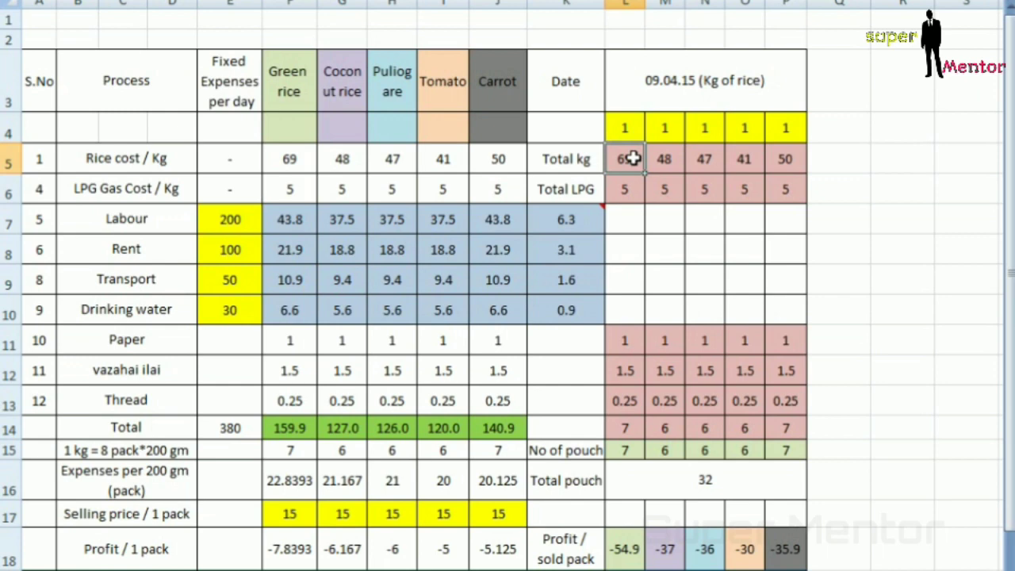
{"action": "left_click", "coordinate": [666, 157]}
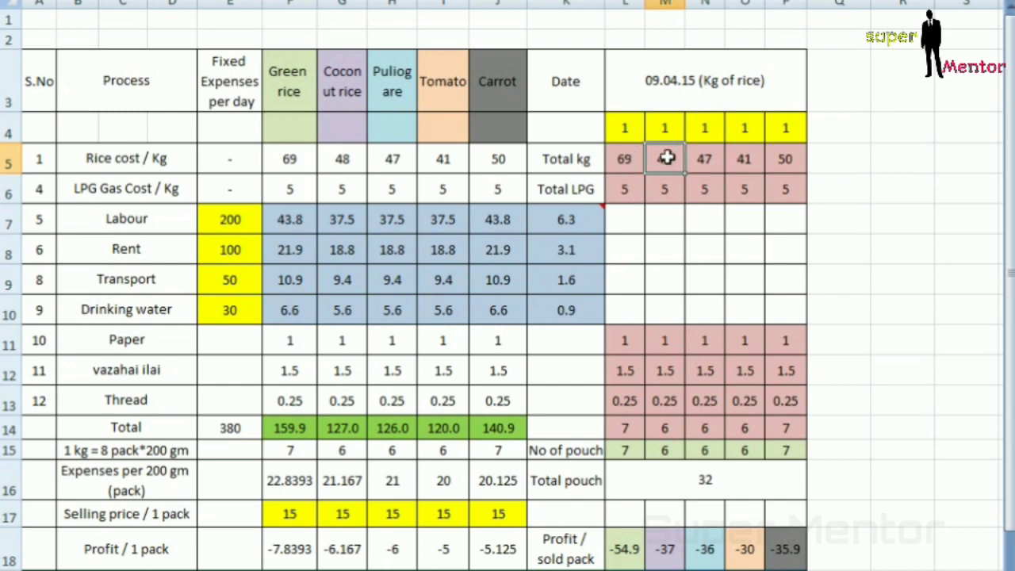
{"action": "left_click", "coordinate": [707, 157]}
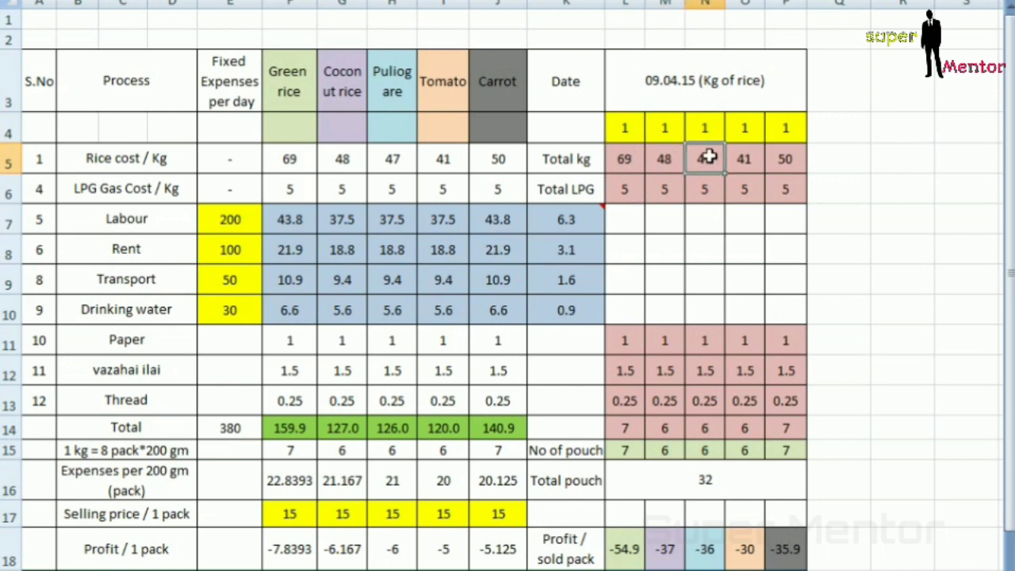
{"action": "left_click", "coordinate": [749, 159]}
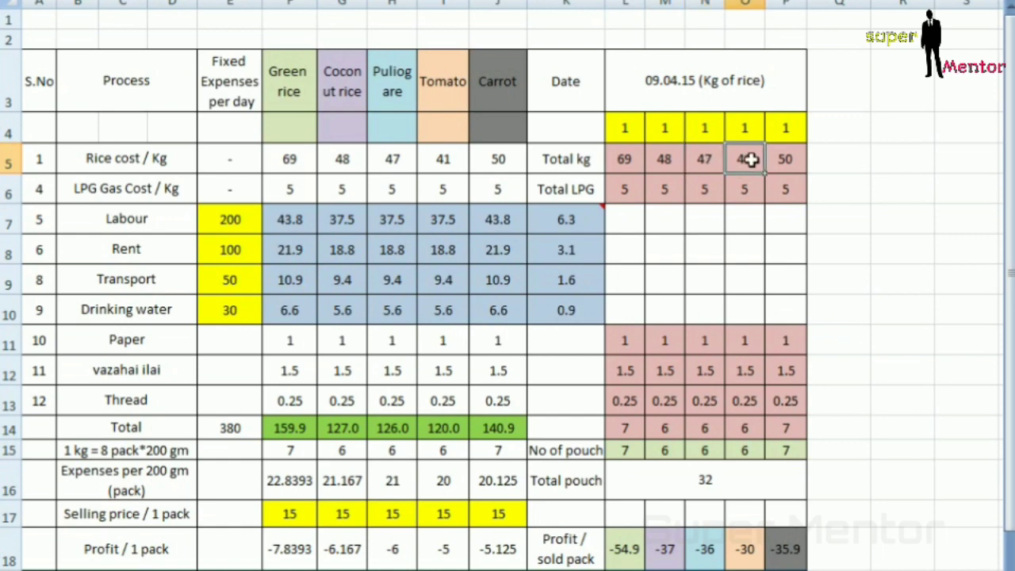
{"action": "left_click", "coordinate": [796, 169]}
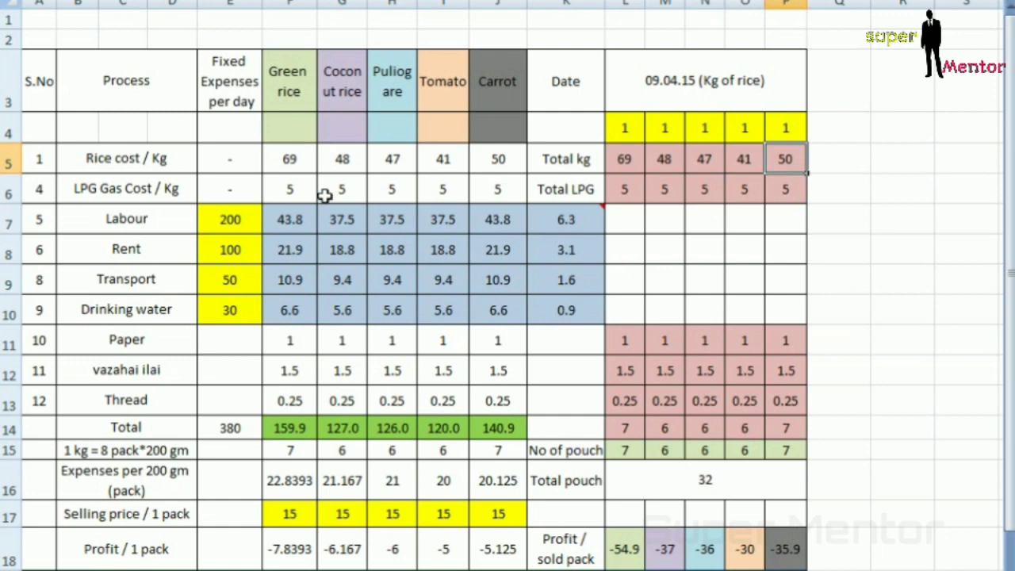
{"action": "left_click", "coordinate": [619, 190]}
{"action": "left_click", "coordinate": [670, 191]}
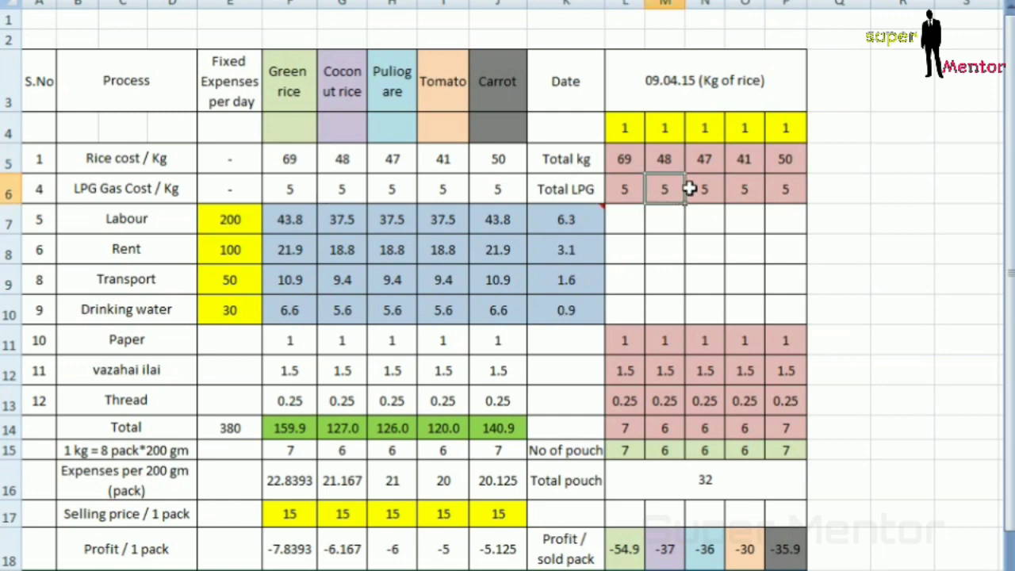
{"action": "left_click", "coordinate": [704, 190]}
{"action": "left_click", "coordinate": [754, 188]}
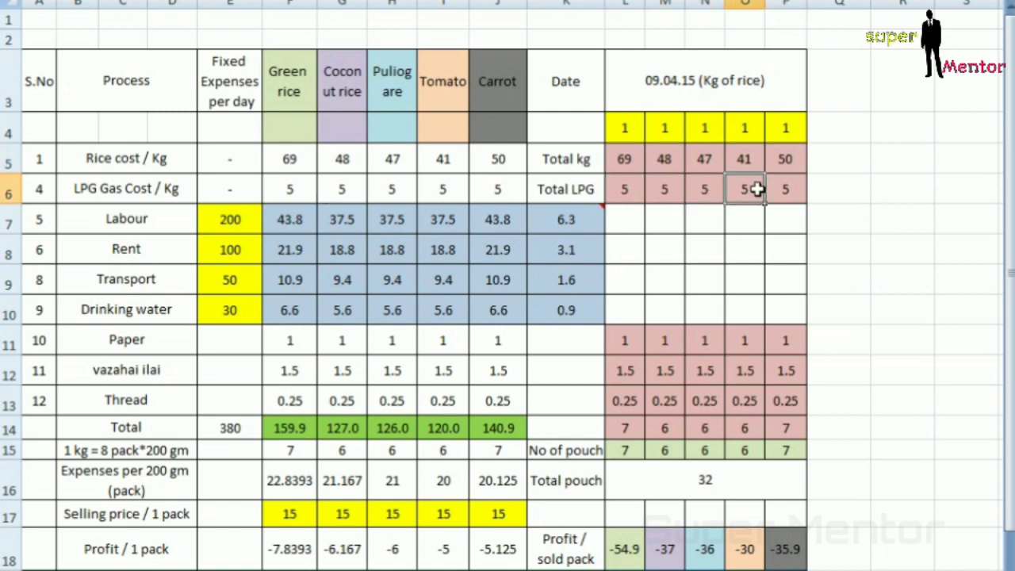
{"action": "left_click", "coordinate": [802, 191]}
{"action": "left_click", "coordinate": [639, 189]}
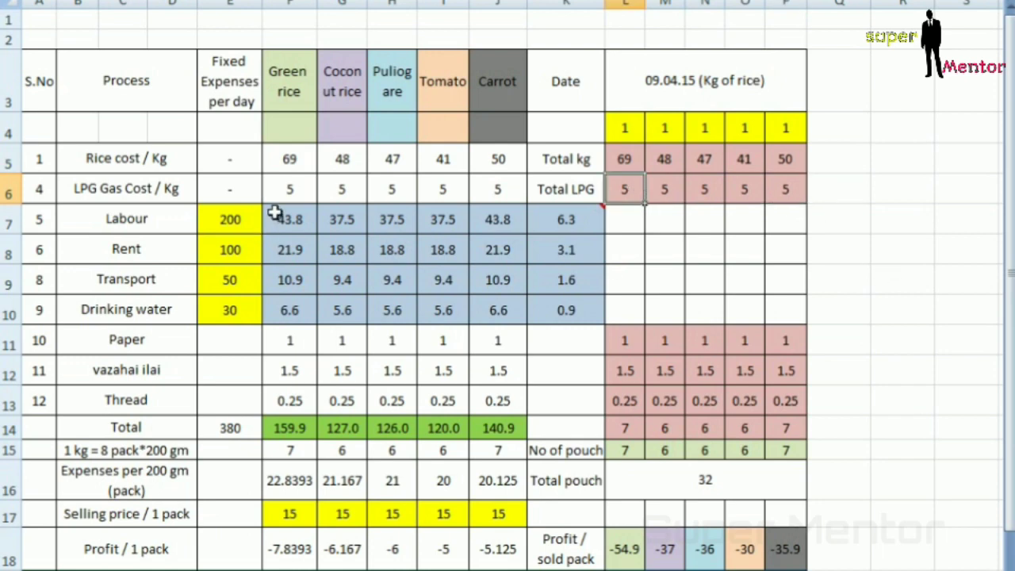
Review the fixed daily expenses for labour, rent, transport and drinking water, along with their total in E14
{"action": "left_click", "coordinate": [238, 217]}
{"action": "left_click", "coordinate": [247, 244]}
{"action": "left_click", "coordinate": [245, 221]}
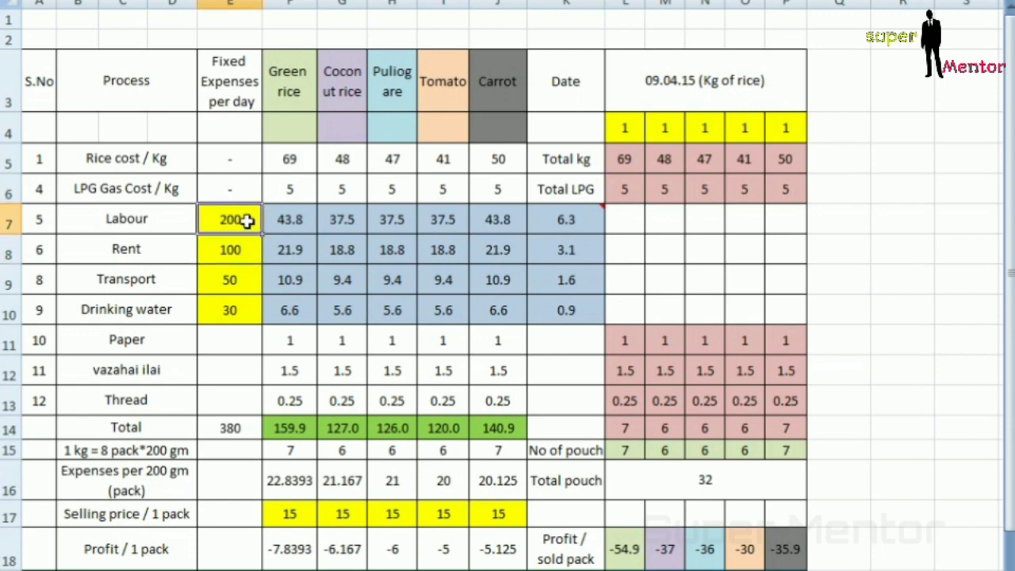
{"action": "left_click", "coordinate": [242, 253]}
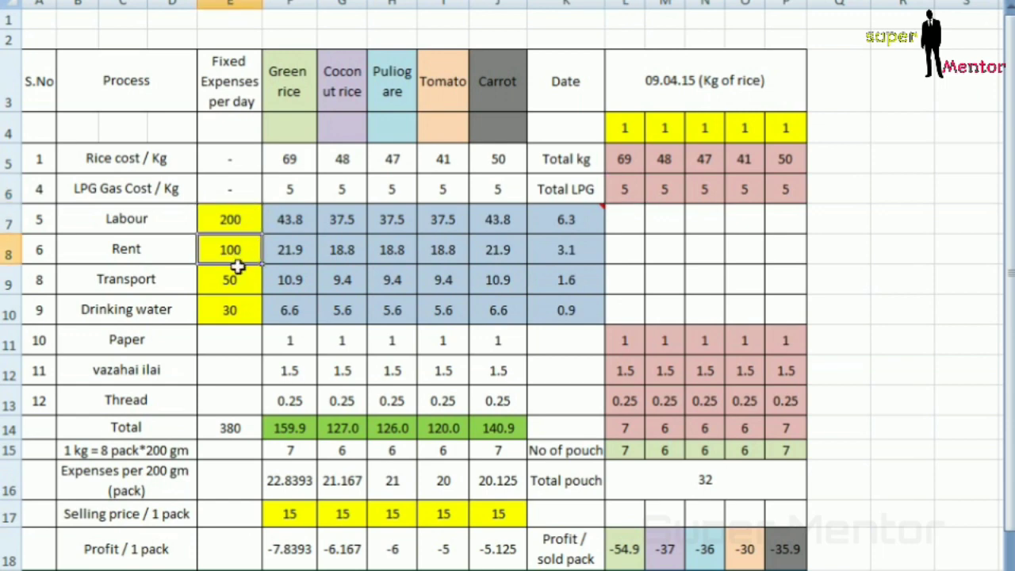
{"action": "left_click", "coordinate": [235, 274]}
{"action": "left_click", "coordinate": [241, 311]}
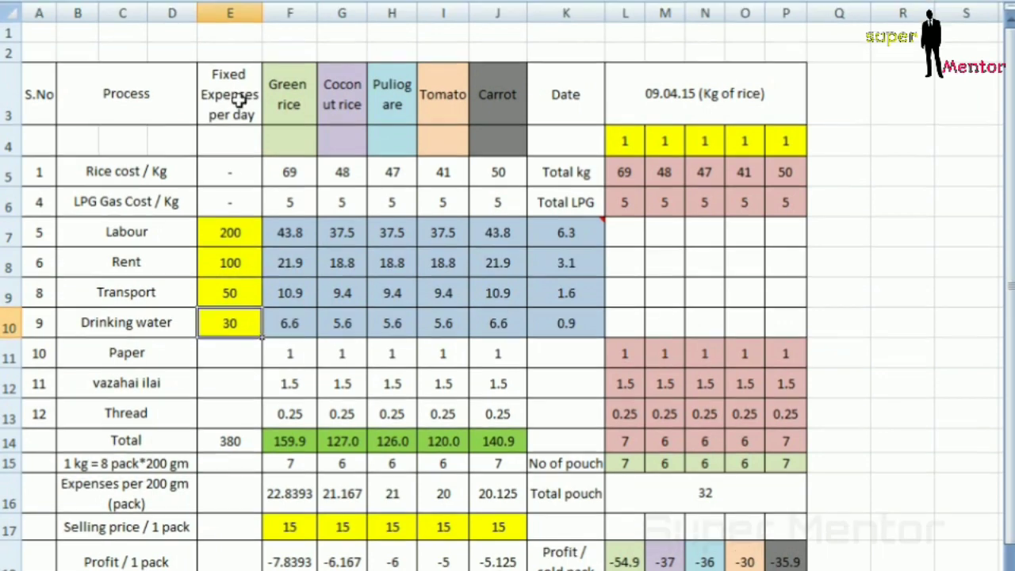
{"action": "left_click", "coordinate": [228, 441]}
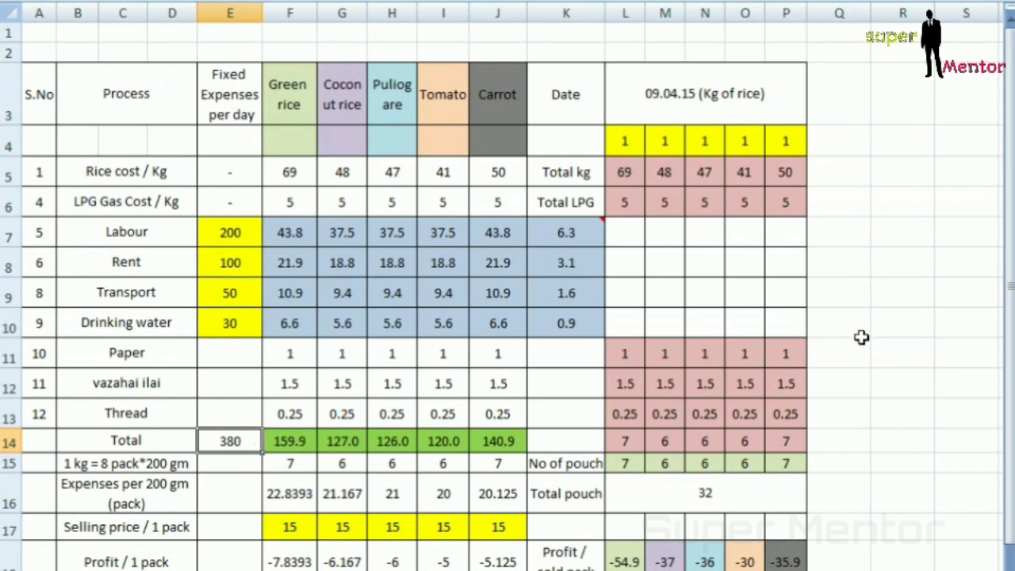
Examine the paper, vazhai ilai and thread costs, and Green rice's total, pack count and expense per 200 gm pack
{"action": "left_click", "coordinate": [301, 367]}
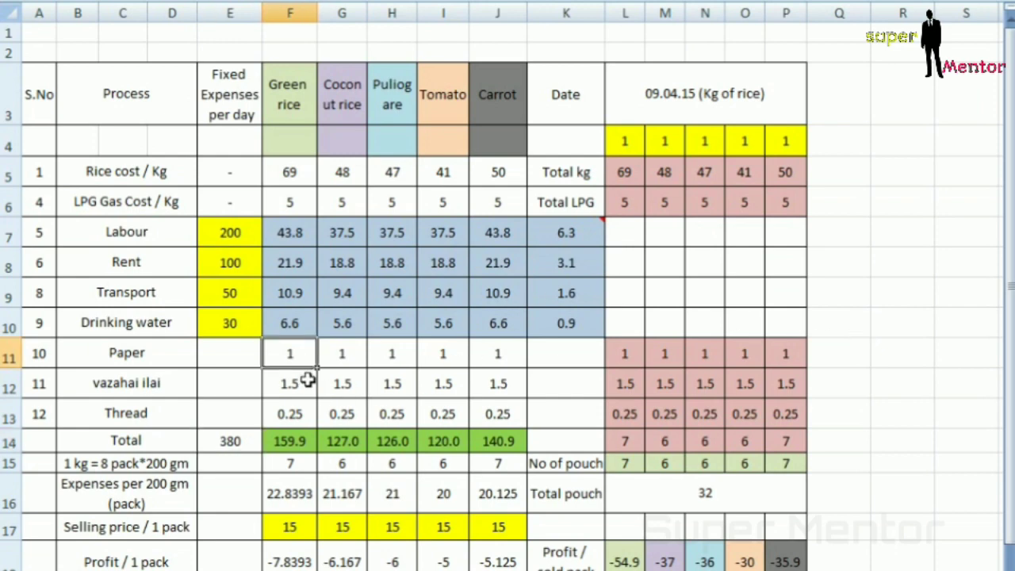
{"action": "left_click", "coordinate": [304, 389]}
{"action": "left_click", "coordinate": [304, 408]}
{"action": "left_click", "coordinate": [357, 409]}
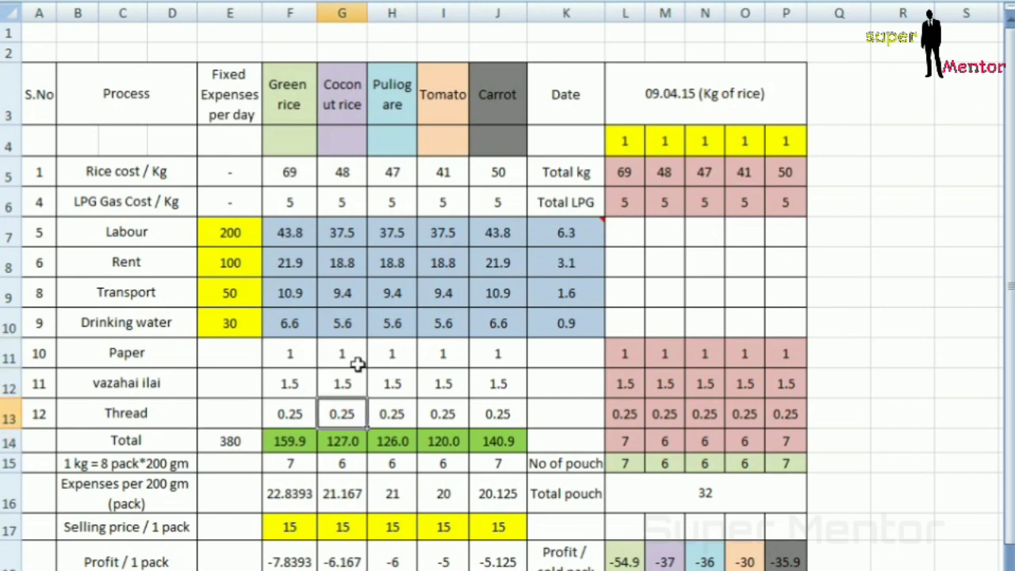
{"action": "left_click", "coordinate": [356, 363]}
{"action": "left_click", "coordinate": [625, 143]}
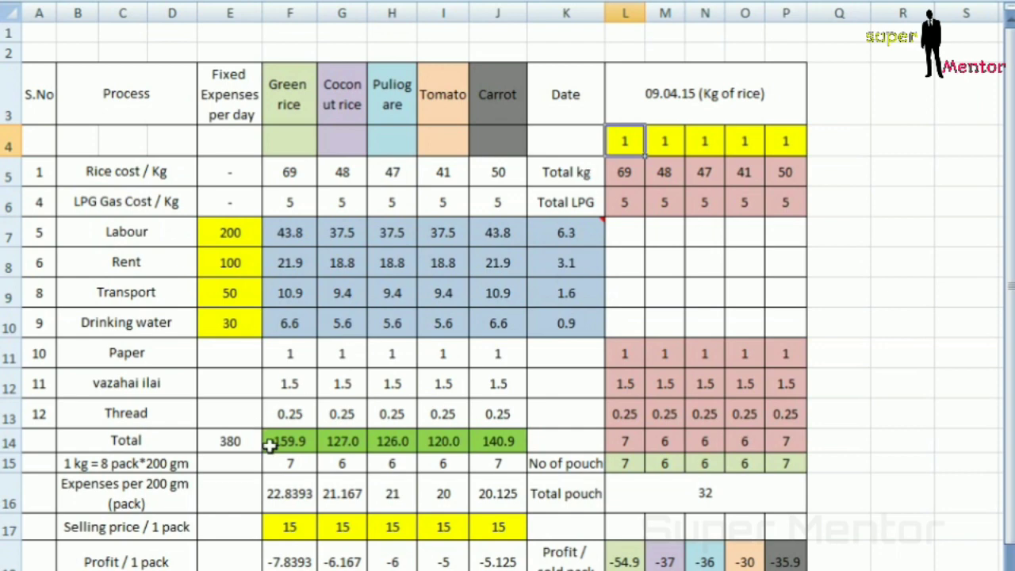
{"action": "left_click", "coordinate": [292, 441]}
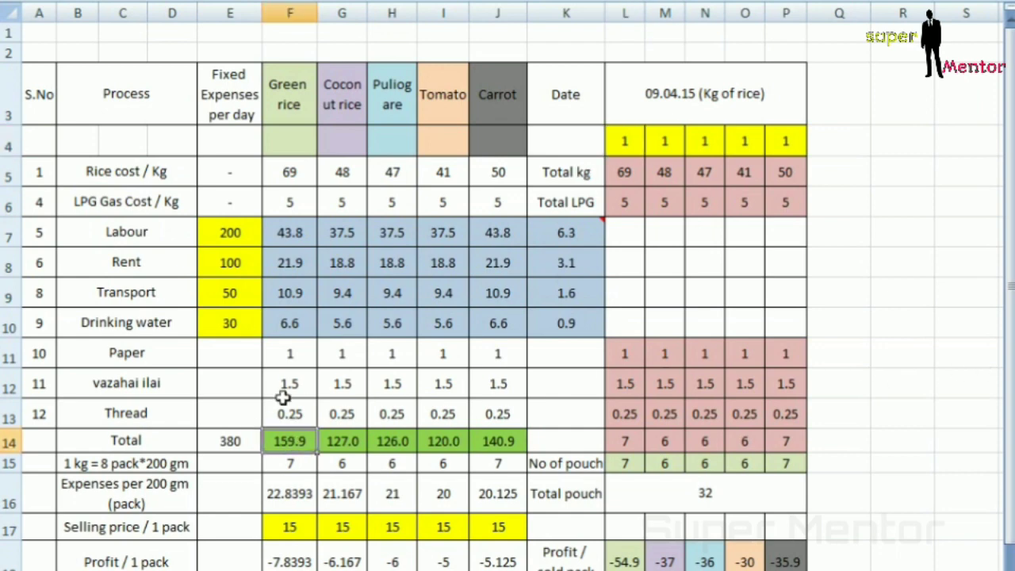
{"action": "scroll", "coordinate": [281, 432], "scroll_direction": "down", "scroll_amount": 1}
{"action": "left_click", "coordinate": [298, 443]}
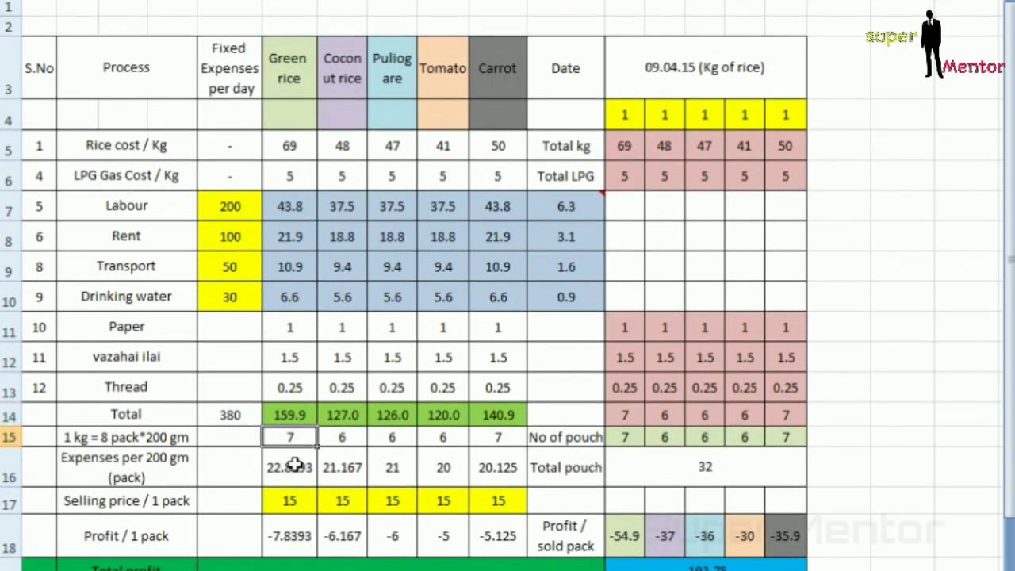
{"action": "scroll", "coordinate": [286, 465], "scroll_direction": "down", "scroll_amount": 1}
{"action": "left_click", "coordinate": [283, 454]}
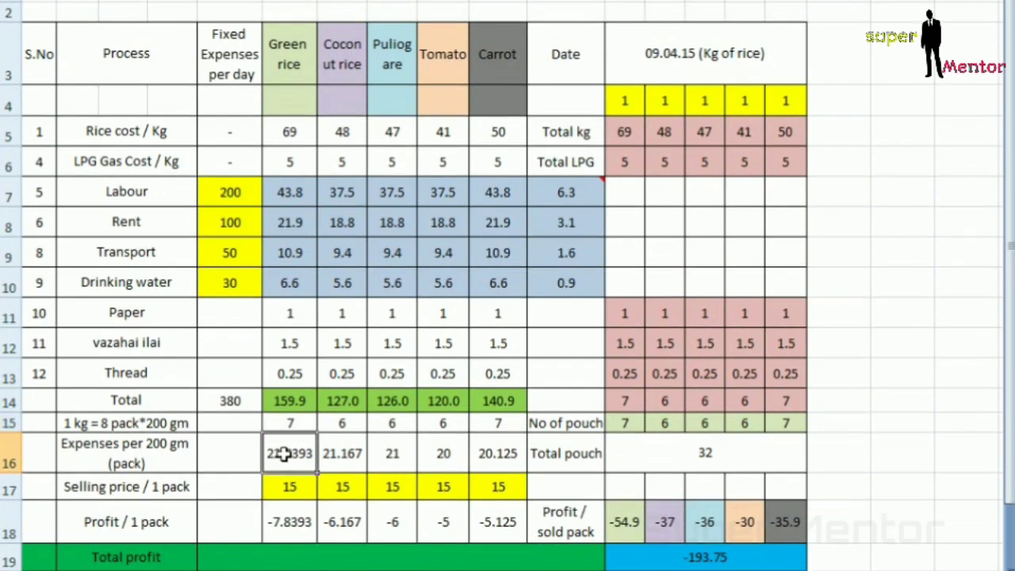
Set the selling price per pack to 20 for all five rice varieties
{"action": "left_click", "coordinate": [284, 481]}
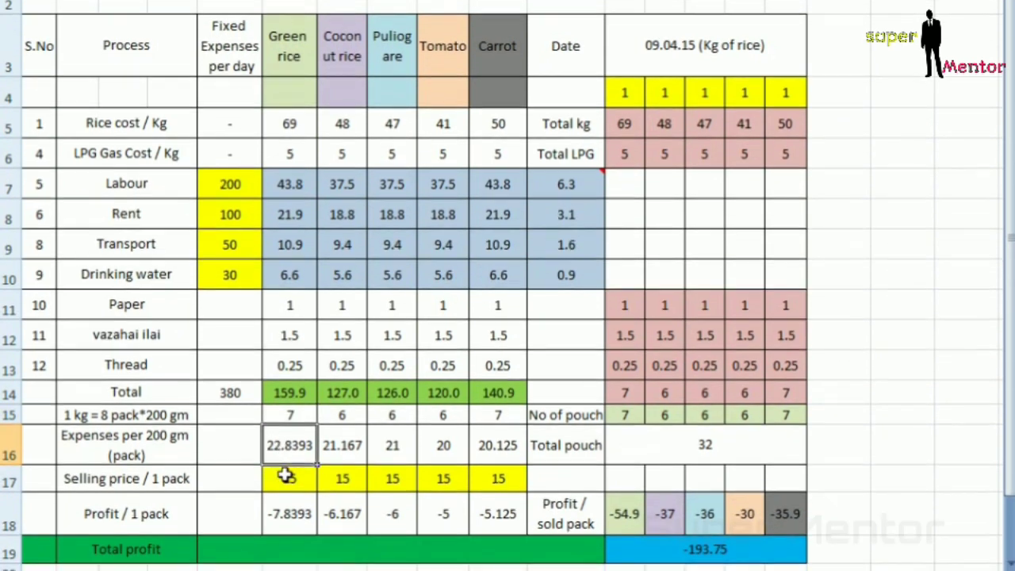
{"action": "type", "text": "20"}
{"action": "key", "text": "Tab"}
{"action": "type", "text": "20"}
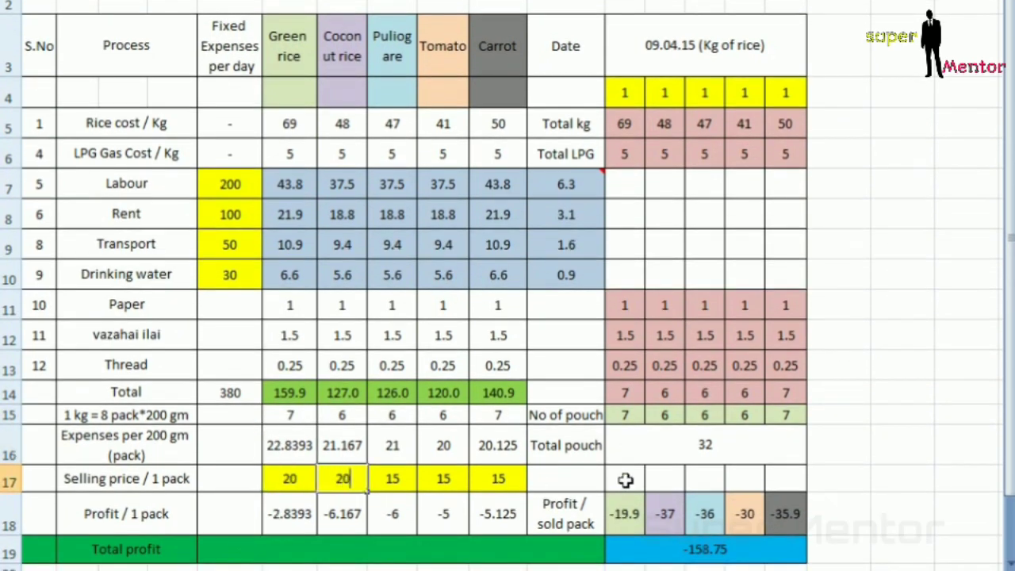
{"action": "key", "text": "Tab"}
{"action": "type", "text": "20"}
{"action": "key", "text": "Tab"}
{"action": "type", "text": "20"}
{"action": "key", "text": "Tab"}
{"action": "type", "text": "20"}
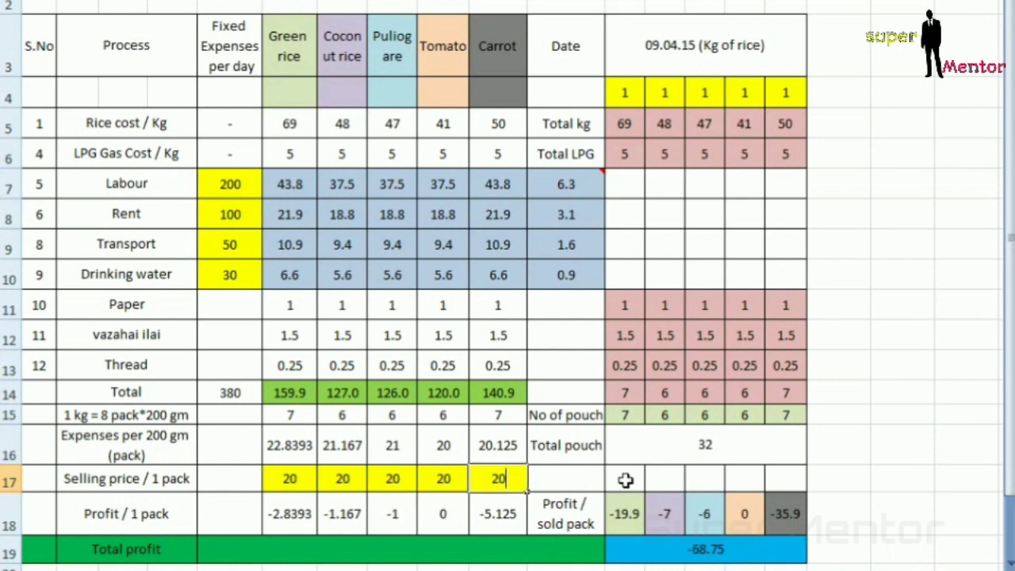
{"action": "key", "text": "Tab"}
Examine the profit per pack of each rice variety, from Green rice to Carrot
{"action": "left_click", "coordinate": [295, 513]}
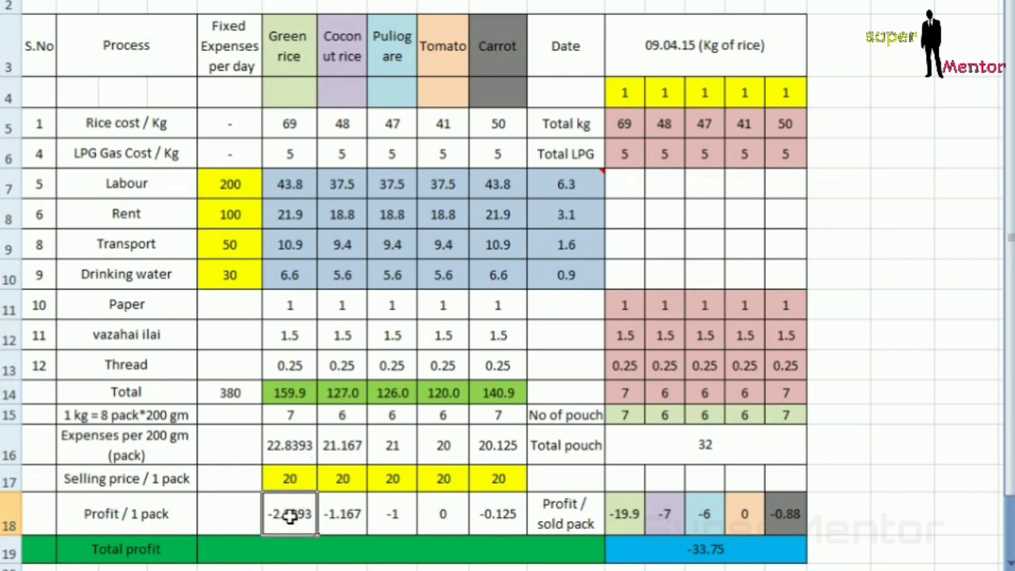
{"action": "left_click", "coordinate": [359, 517]}
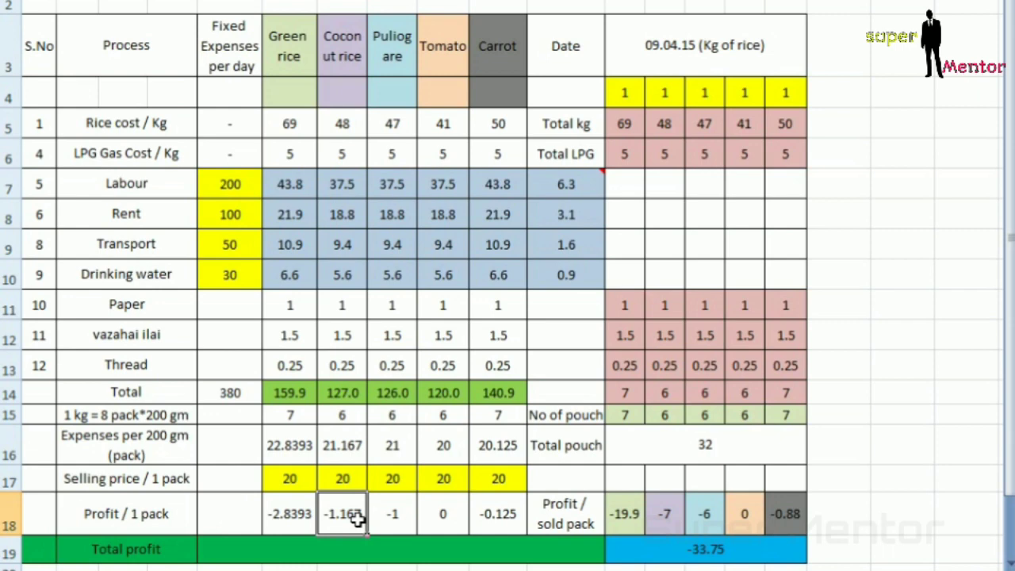
{"action": "left_click", "coordinate": [403, 513]}
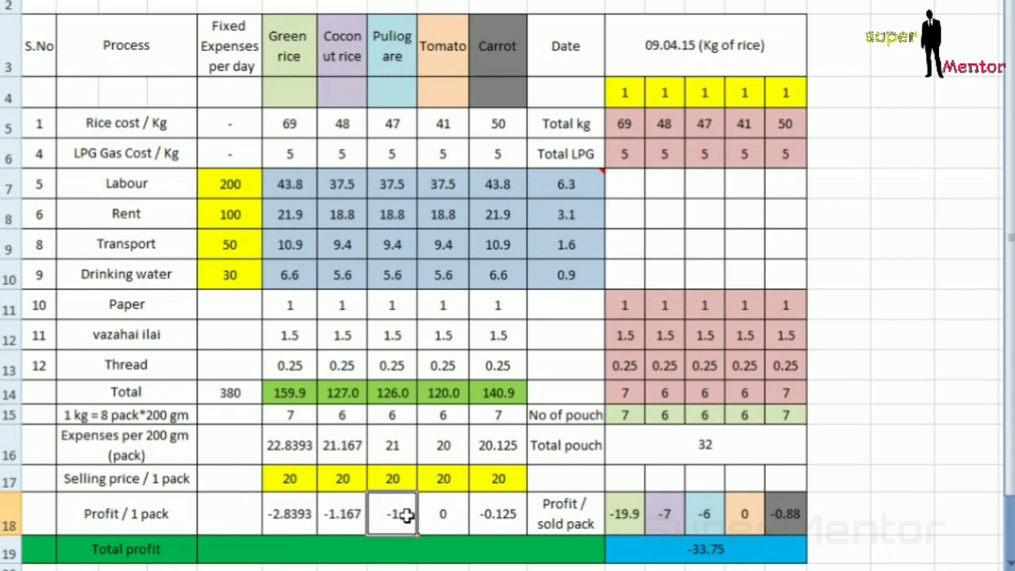
{"action": "left_click", "coordinate": [453, 513]}
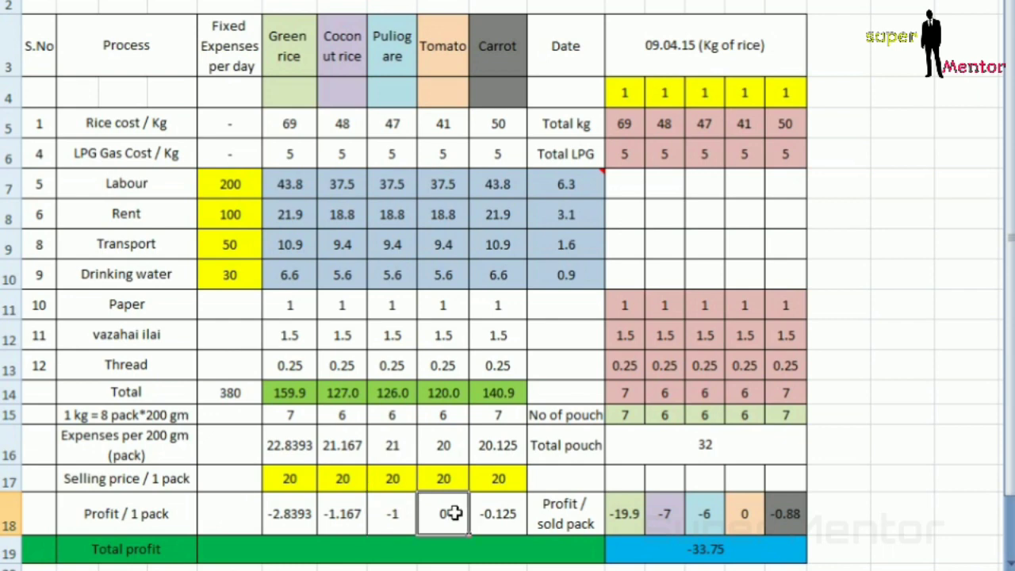
{"action": "left_click", "coordinate": [511, 516]}
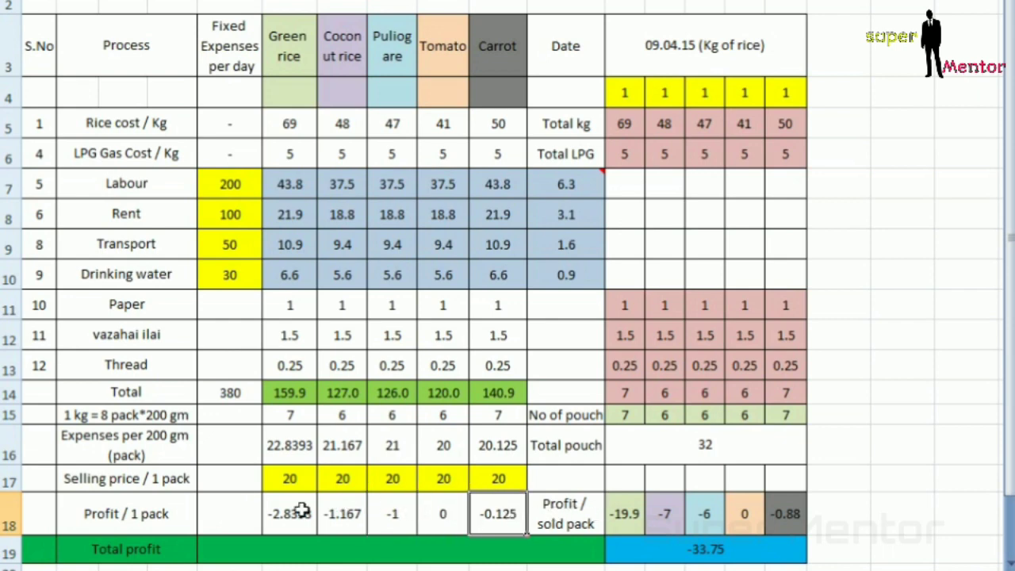
{"action": "left_click", "coordinate": [278, 516]}
{"action": "left_click", "coordinate": [378, 517]}
{"action": "left_click", "coordinate": [432, 514]}
{"action": "left_click", "coordinate": [493, 514]}
Examine Green rice's pouch count, each variety's profit on sold packs in L18:P18, and the total profit
{"action": "left_click", "coordinate": [628, 420]}
{"action": "left_click", "coordinate": [628, 513]}
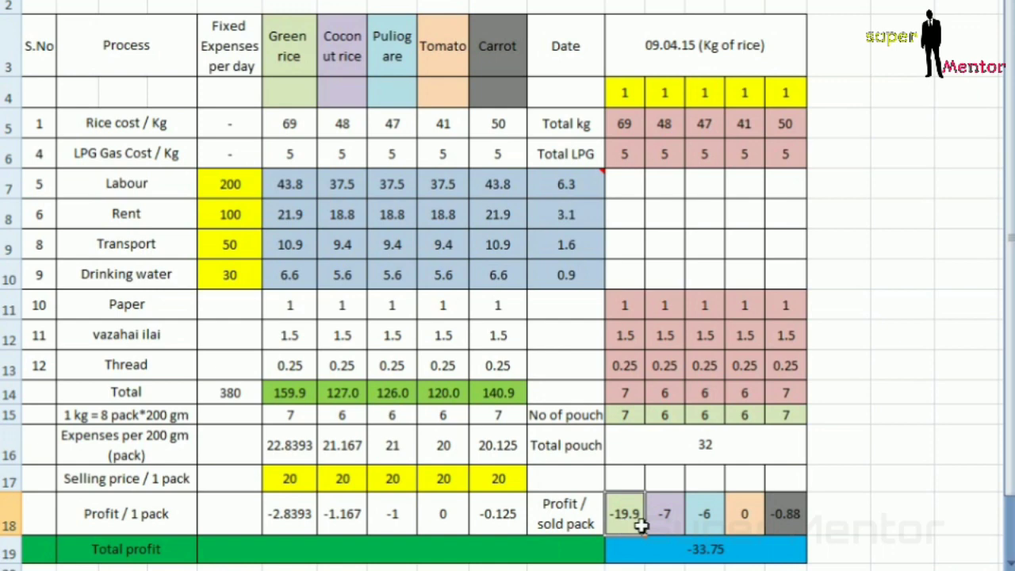
{"action": "left_click", "coordinate": [668, 513]}
{"action": "left_click", "coordinate": [702, 513]}
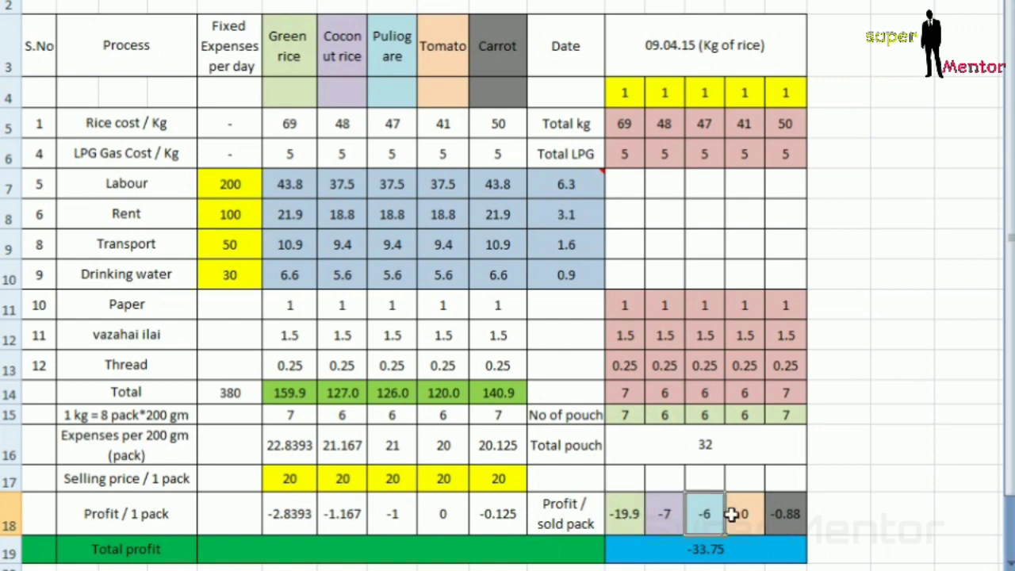
{"action": "left_click", "coordinate": [731, 513]}
{"action": "left_click", "coordinate": [775, 510]}
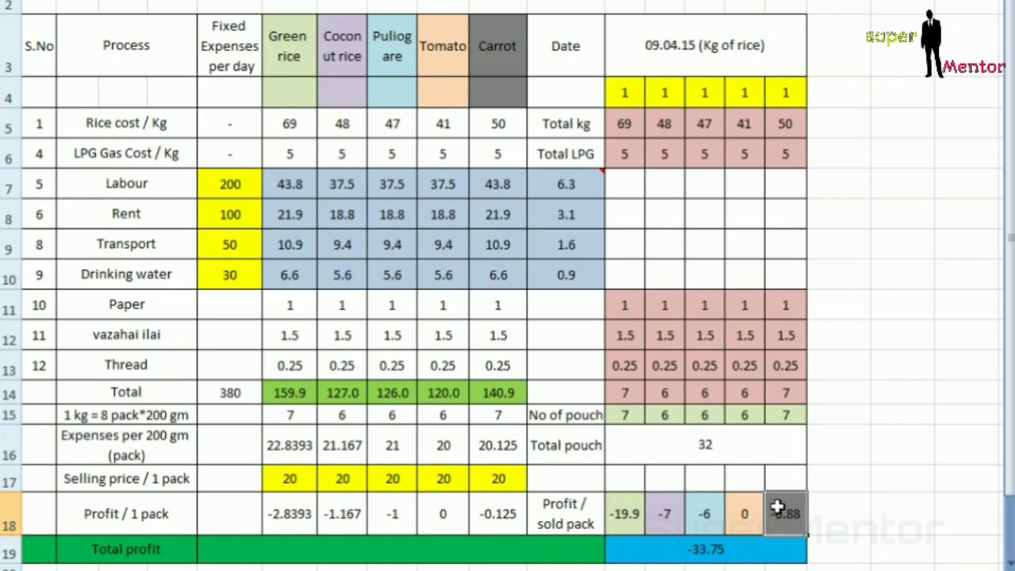
{"action": "left_click", "coordinate": [694, 548]}
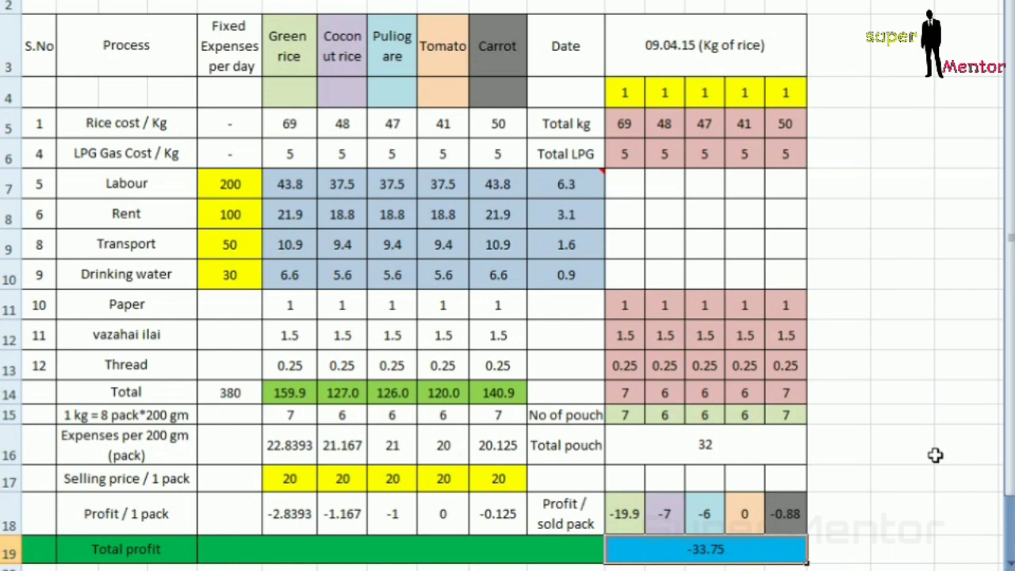
Set the Green rice quantity in L4 to 2 kg and check the total profit
{"action": "scroll", "coordinate": [635, 107], "scroll_direction": "up", "scroll_amount": 1}
{"action": "left_click", "coordinate": [627, 111]}
{"action": "left_click", "coordinate": [704, 115]}
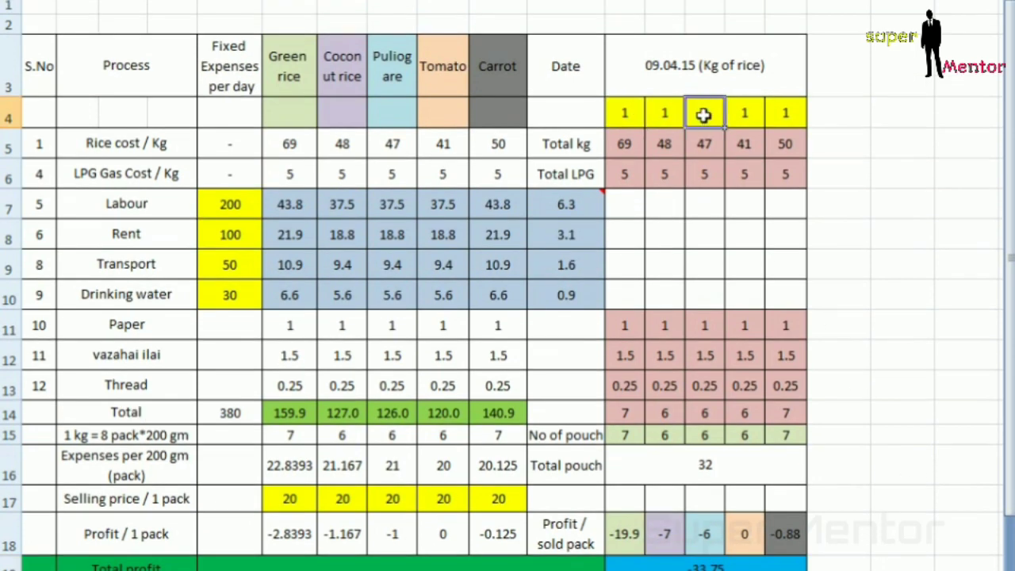
{"action": "left_click", "coordinate": [663, 113]}
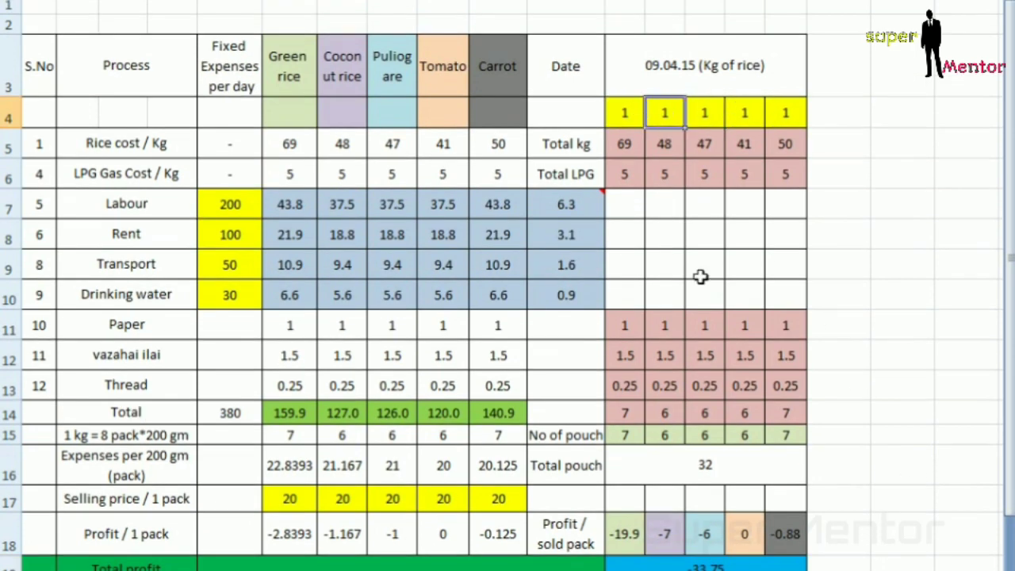
{"action": "scroll", "coordinate": [700, 276], "scroll_direction": "down", "scroll_amount": 1}
{"action": "key", "text": "Left"}
{"action": "type", "text": "2"}
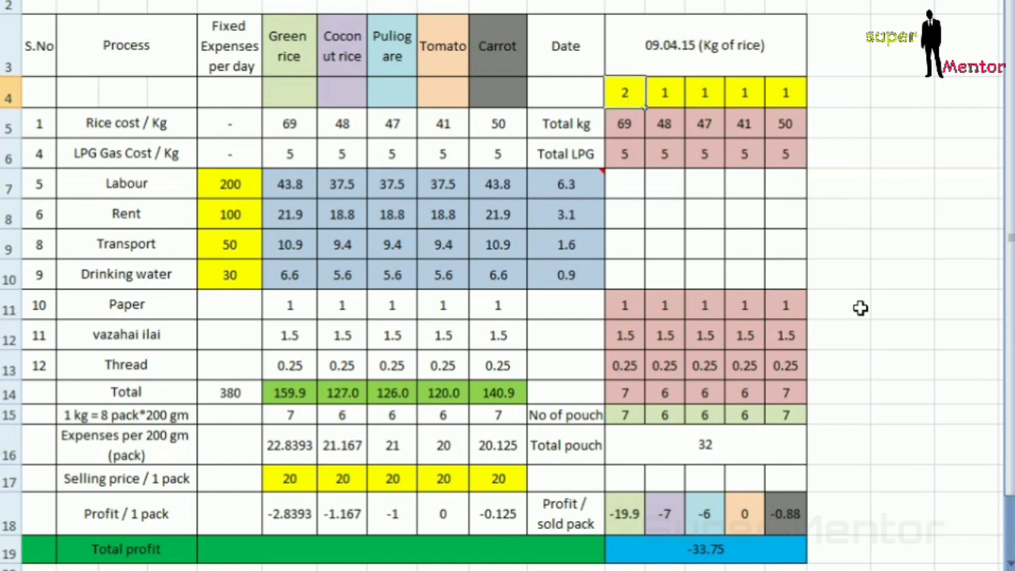
{"action": "key", "text": "Tab"}
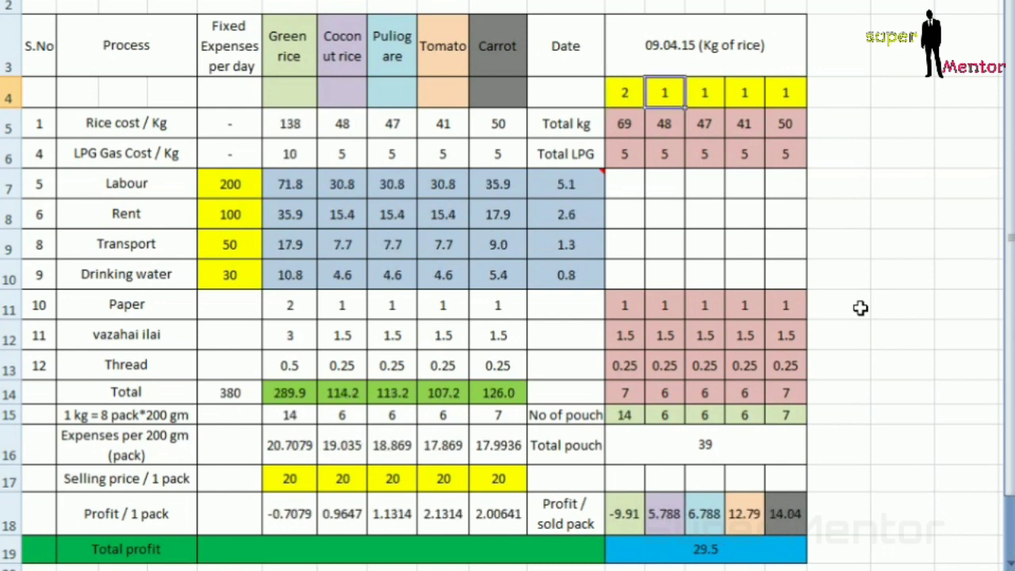
{"action": "left_click", "coordinate": [722, 551]}
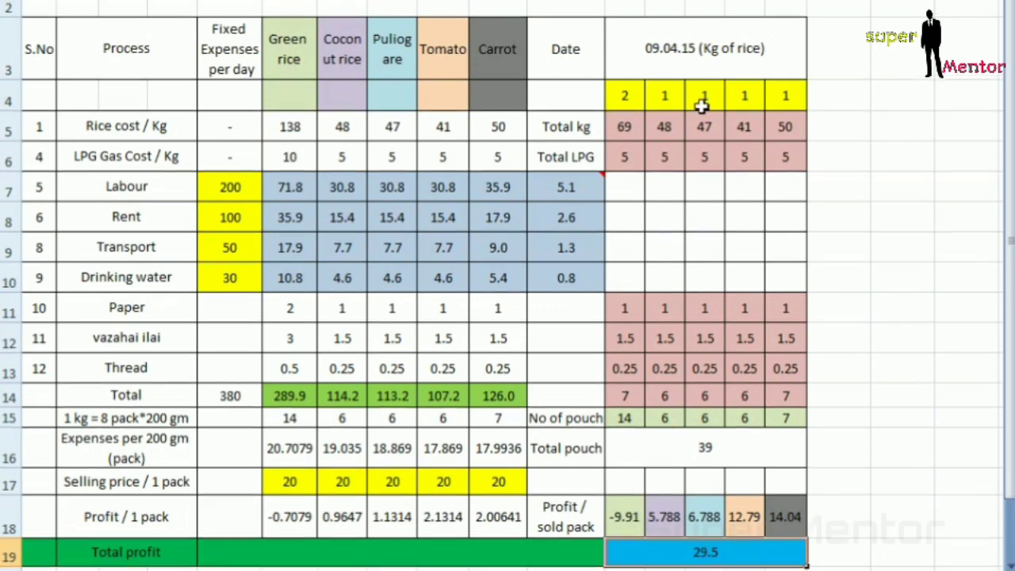
Set the quantities of Coconut rice, Puliogare, Tomato and Carrot in M4:P4 to 2 kg each
{"action": "left_click", "coordinate": [641, 102]}
{"action": "scroll", "coordinate": [641, 102], "scroll_direction": "up", "scroll_amount": 1}
{"action": "key", "text": "Left"}
{"action": "key", "text": "Left"}
{"action": "key", "text": "Left"}
{"action": "key", "text": "Left"}
{"action": "key", "text": "Left"}
{"action": "key", "text": "Right"}
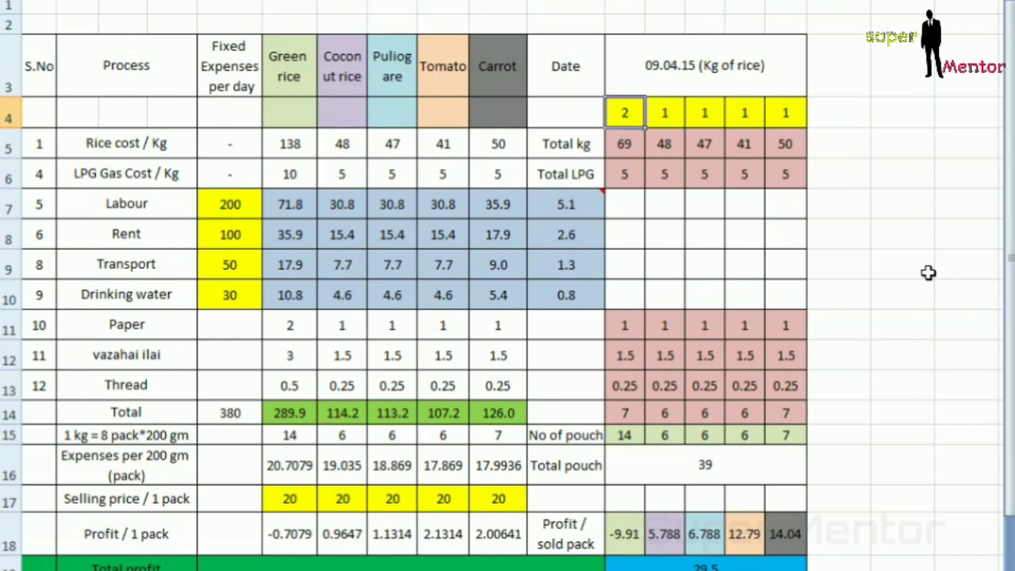
{"action": "key", "text": "Right"}
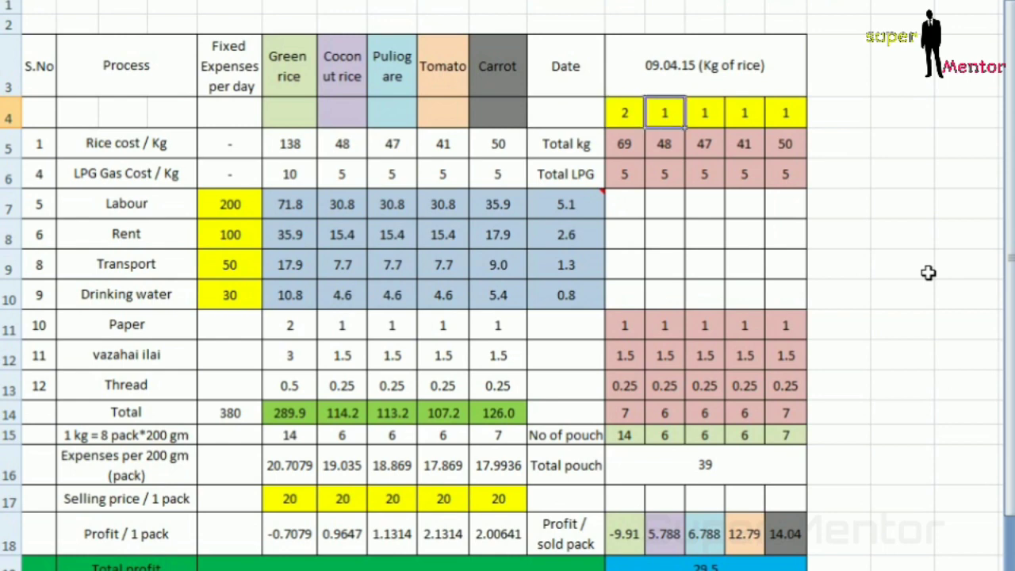
{"action": "type", "text": "2"}
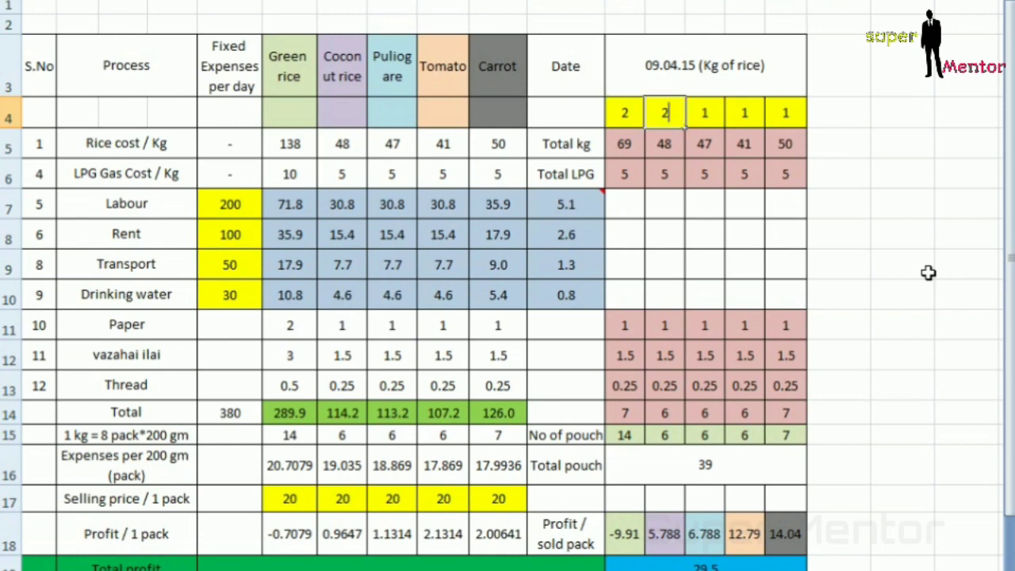
{"action": "key", "text": "Right"}
{"action": "type", "text": "2"}
{"action": "key", "text": "Right"}
{"action": "type", "text": "2"}
{"action": "key", "text": "Right"}
{"action": "type", "text": "2"}
{"action": "key", "text": "Right"}
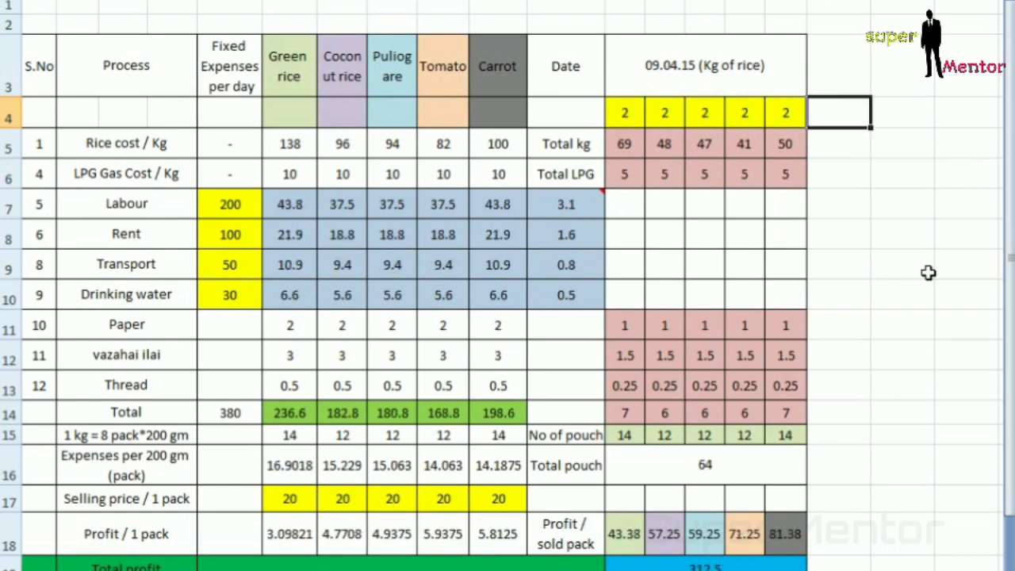
Check the total profit and the total number of pouches for 2 kg of each variety
{"action": "scroll", "coordinate": [716, 539], "scroll_direction": "down", "scroll_amount": 1}
{"action": "left_click", "coordinate": [743, 551]}
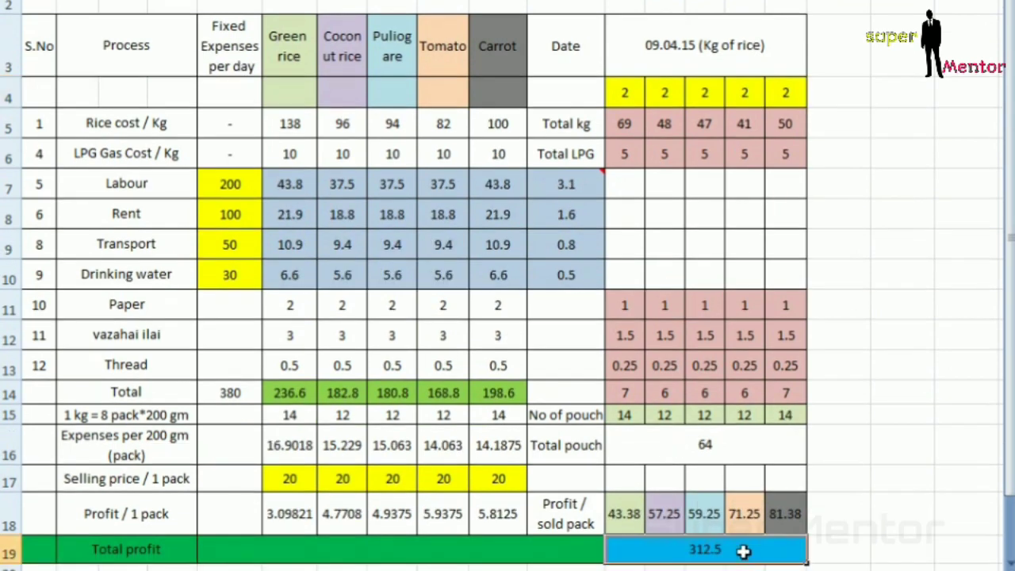
{"action": "left_click", "coordinate": [724, 446]}
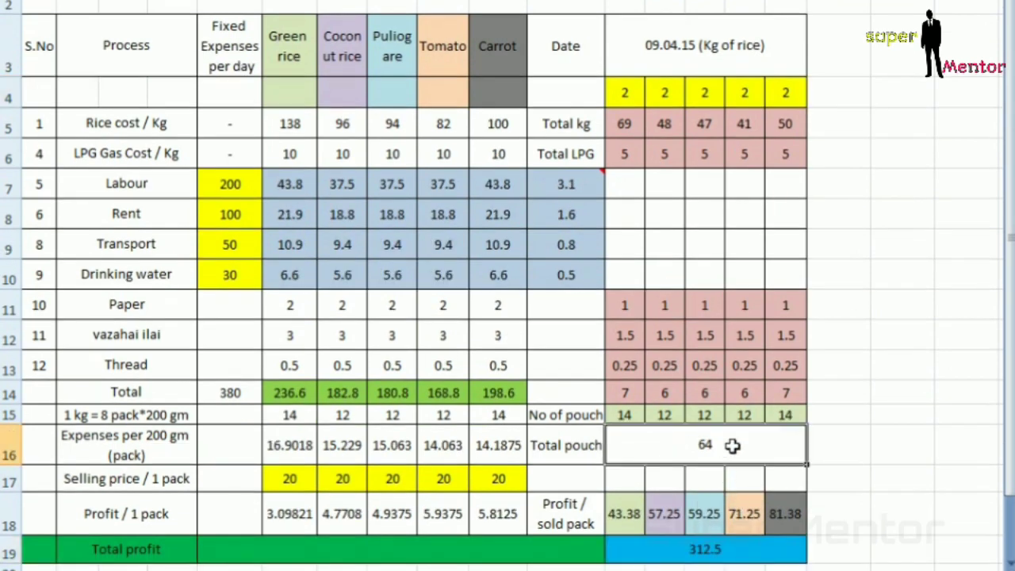
Set the quantity of every rice variety in L4:P4 to 3 kg and check the total profit
{"action": "scroll", "coordinate": [678, 110], "scroll_direction": "up", "scroll_amount": 1}
{"action": "left_click", "coordinate": [638, 105]}
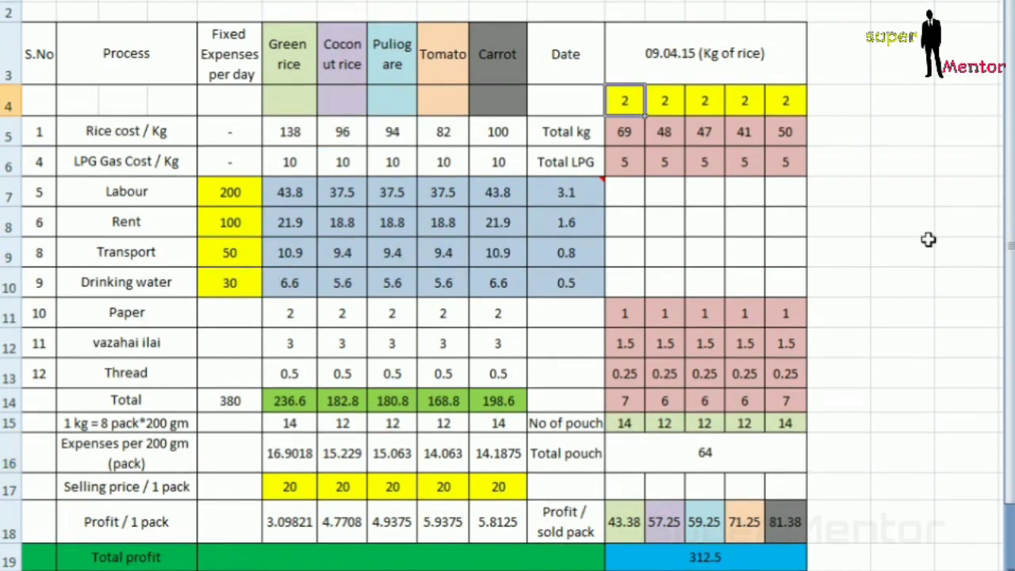
{"action": "type", "text": "3"}
{"action": "key", "text": "Tab"}
{"action": "type", "text": "3"}
{"action": "key", "text": "Tab"}
{"action": "type", "text": "3"}
{"action": "key", "text": "Tab"}
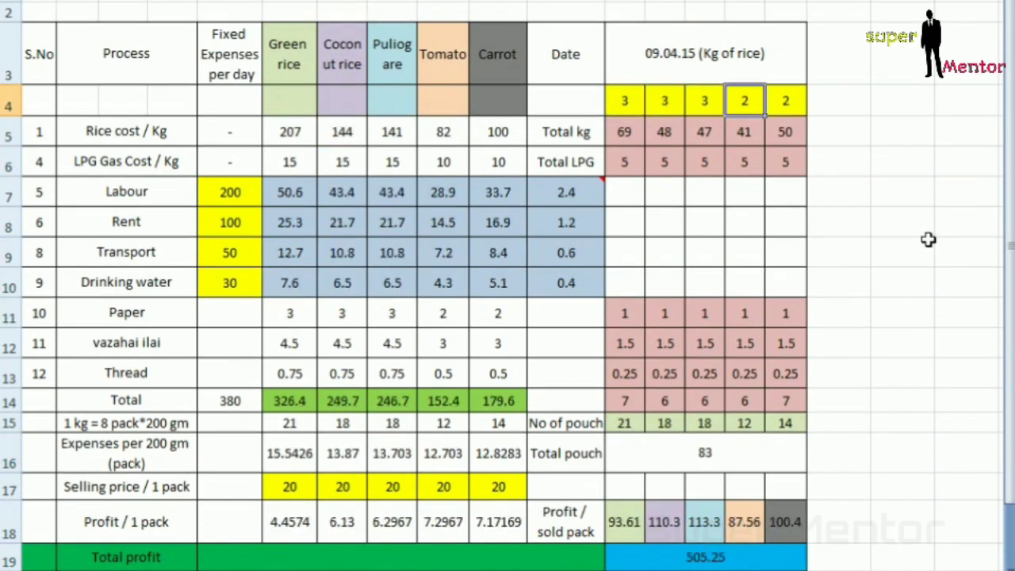
{"action": "type", "text": "3"}
{"action": "key", "text": "Tab"}
{"action": "type", "text": "3"}
{"action": "key", "text": "Tab"}
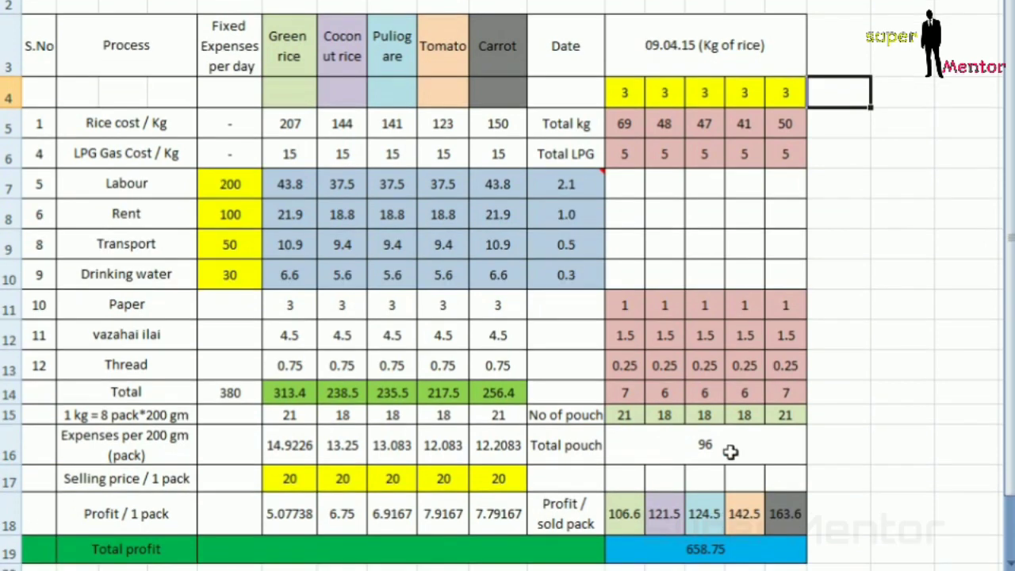
{"action": "left_click", "coordinate": [732, 547]}
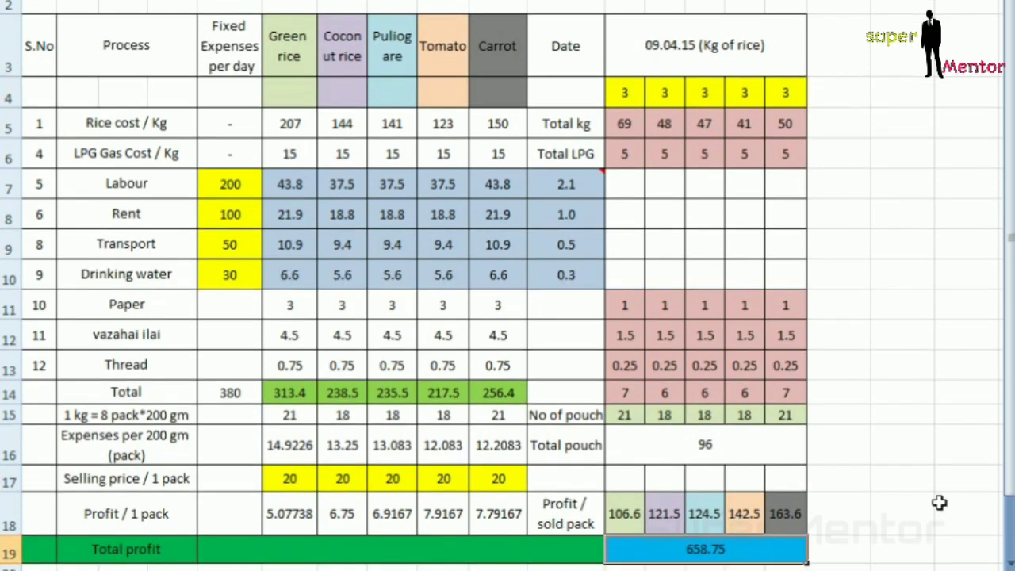
Set every rice quantity in L4:P4 to 10 kg, undoing the stray entry in O5, and check total profit and pouches
{"action": "type", "text": "10"}
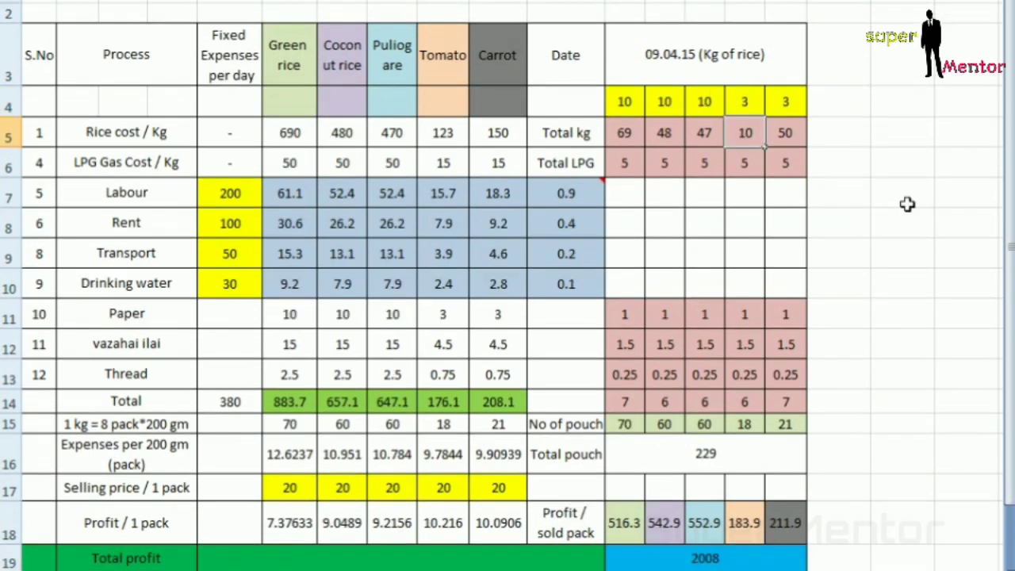
{"action": "key", "text": "Up"}
{"action": "key", "text": "ctrl+z"}
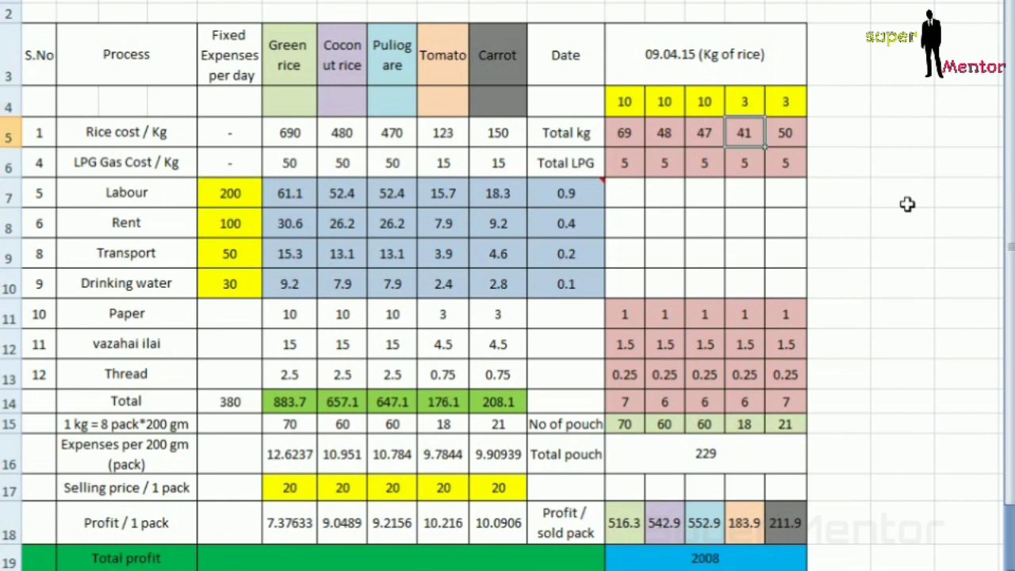
{"action": "key", "text": "Up"}
{"action": "type", "text": "10"}
{"action": "key", "text": "Tab"}
{"action": "type", "text": "10"}
{"action": "key", "text": "Tab"}
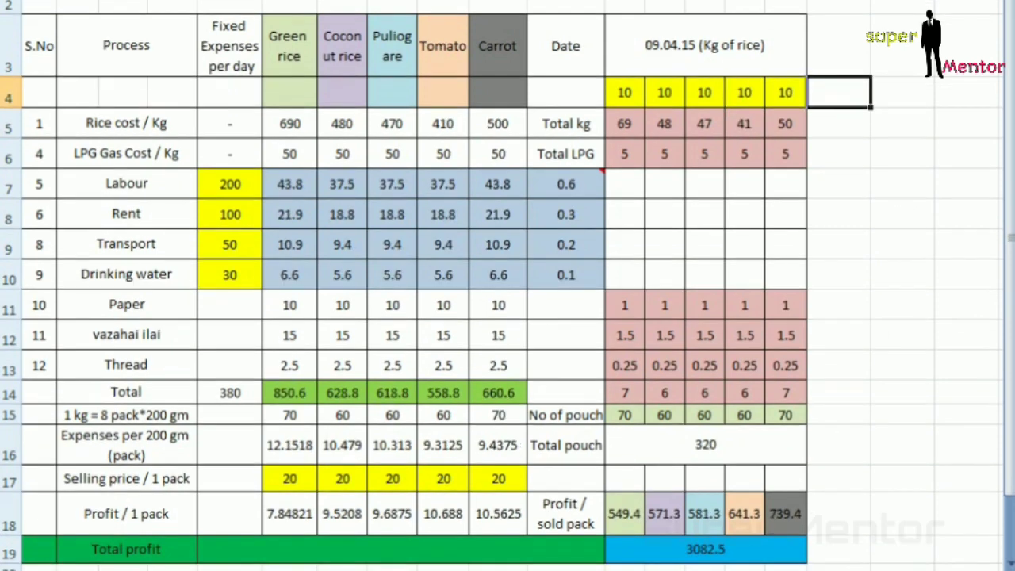
{"action": "left_click", "coordinate": [730, 551]}
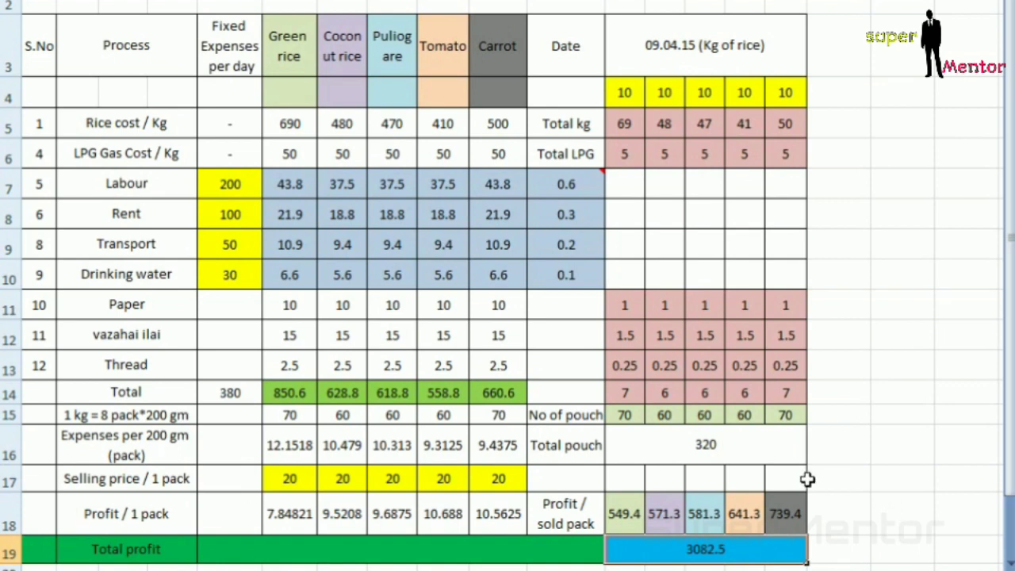
{"action": "left_click", "coordinate": [776, 458]}
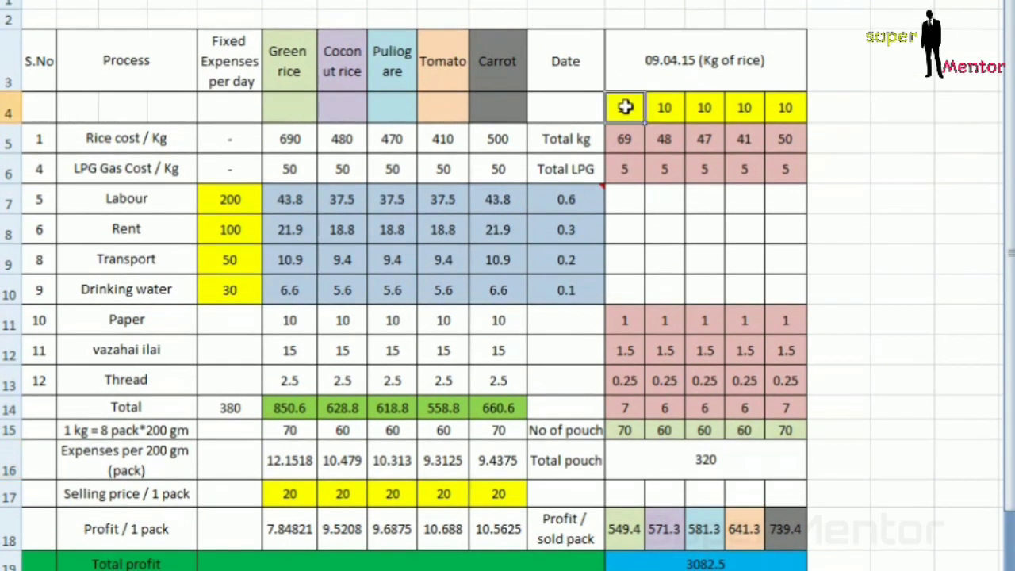
Set the quantity of every rice variety in L4:P4 to 15 kg
{"action": "left_click", "coordinate": [624, 90]}
{"action": "type", "text": "15"}
{"action": "key", "text": "Tab"}
{"action": "type", "text": "15"}
{"action": "key", "text": "Tab"}
{"action": "type", "text": "15"}
{"action": "key", "text": "Tab"}
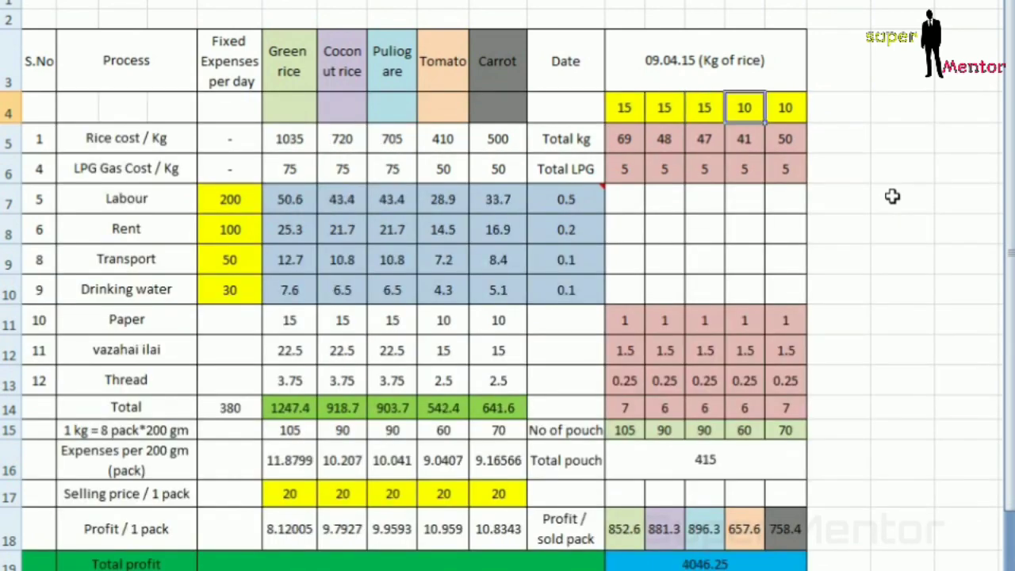
{"action": "type", "text": "15"}
{"action": "key", "text": "Tab"}
{"action": "type", "text": "15"}
{"action": "key", "text": "Tab"}
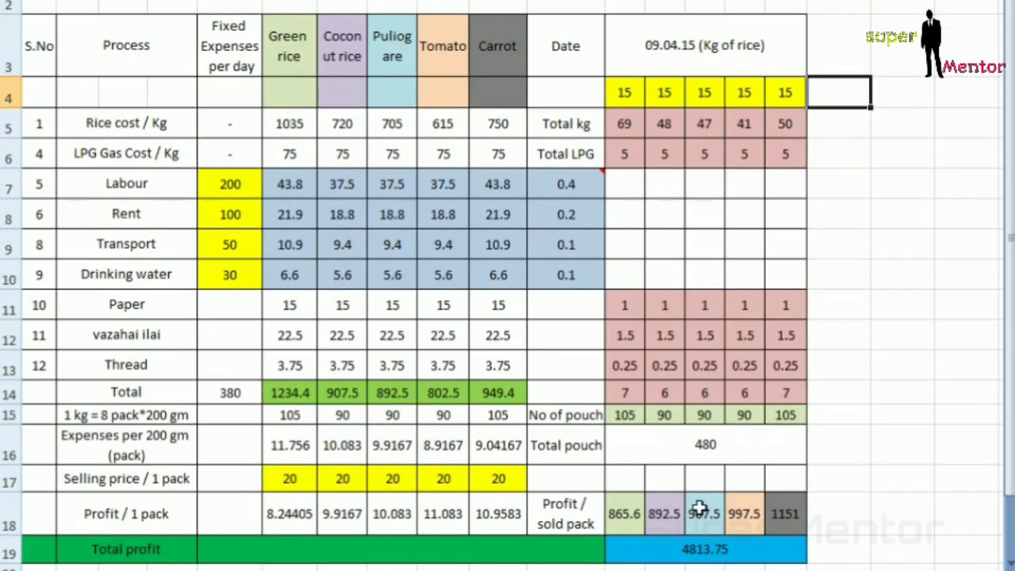
Set the fixed labour expense per day to 500 and check the total profit before and after the change
{"action": "left_click", "coordinate": [717, 564]}
{"action": "left_click", "coordinate": [230, 184]}
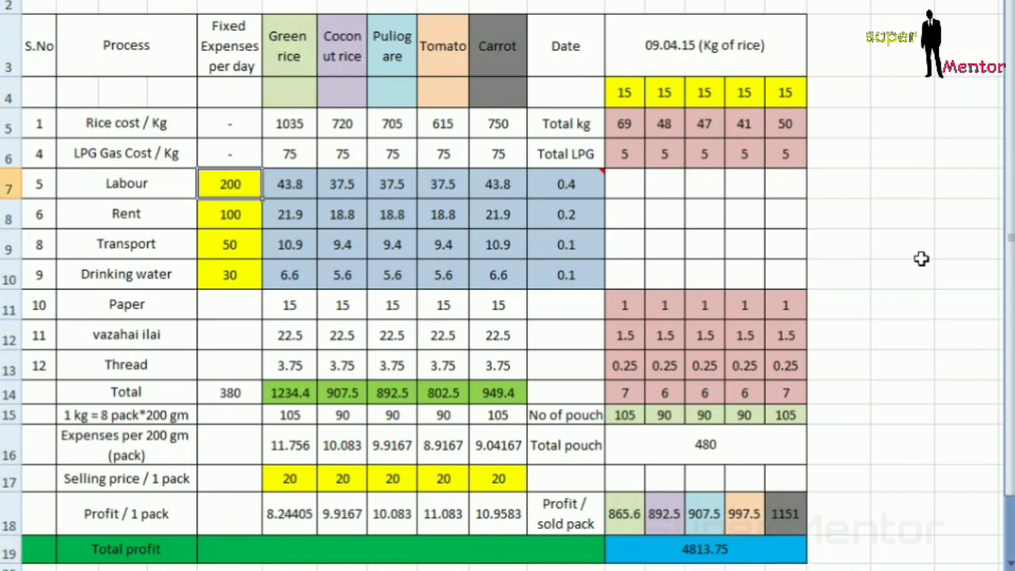
{"action": "type", "text": "5"}
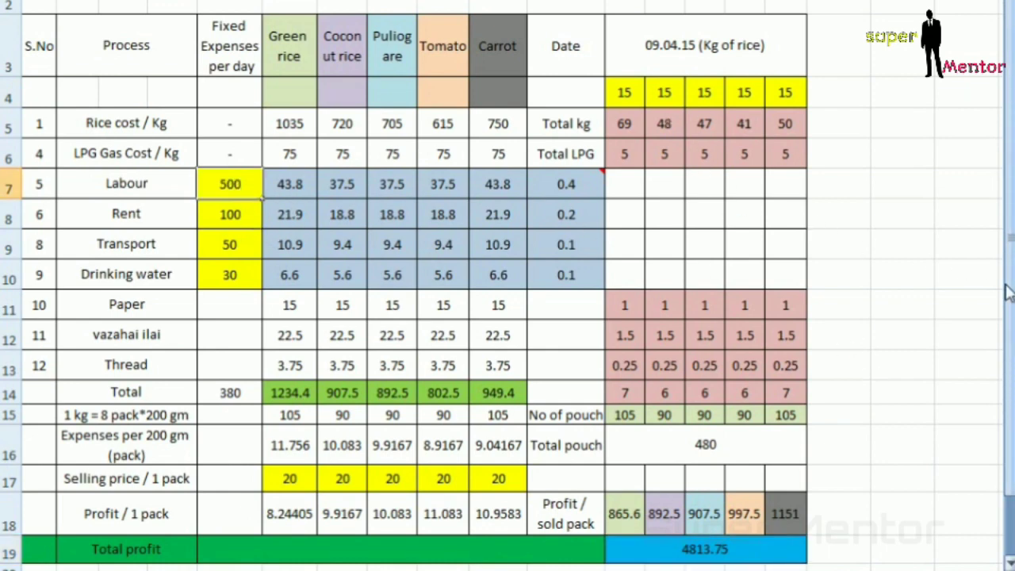
{"action": "type", "text": "00"}
{"action": "key", "text": "Return"}
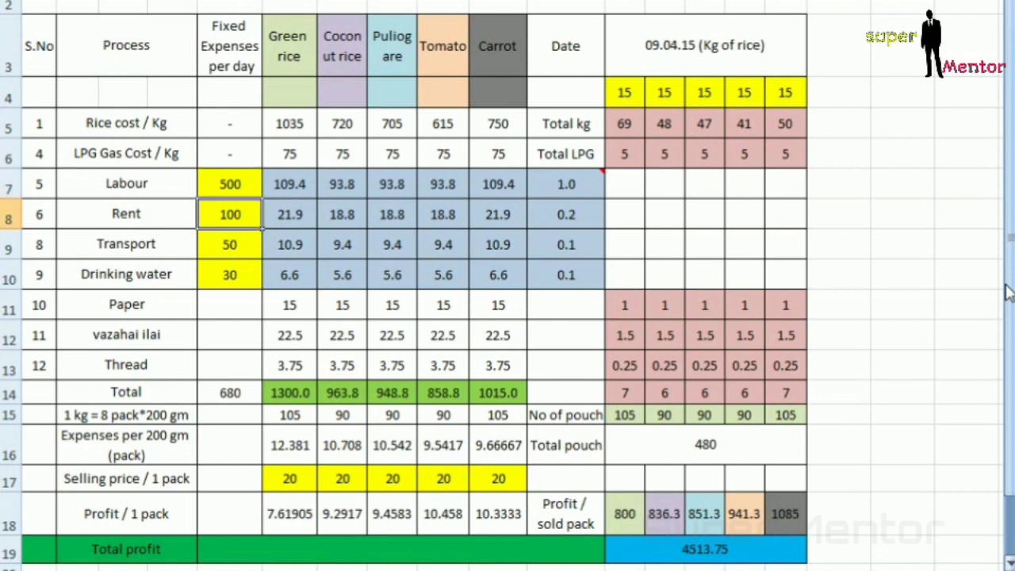
{"action": "left_click", "coordinate": [735, 543]}
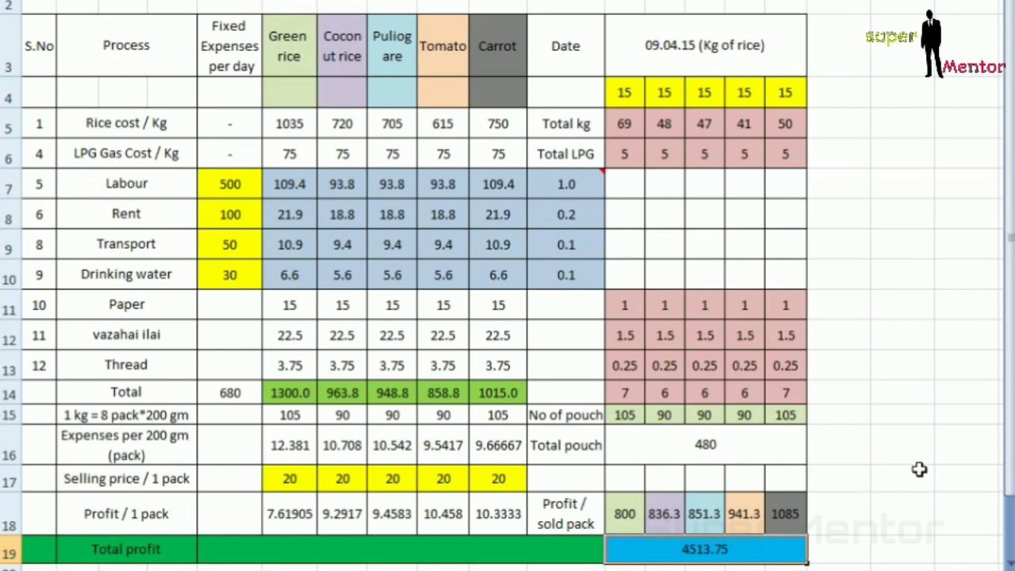
Review the green rice quantity, the total profit and the pack-per-kg figures in L14:P14
{"action": "left_click", "coordinate": [620, 91]}
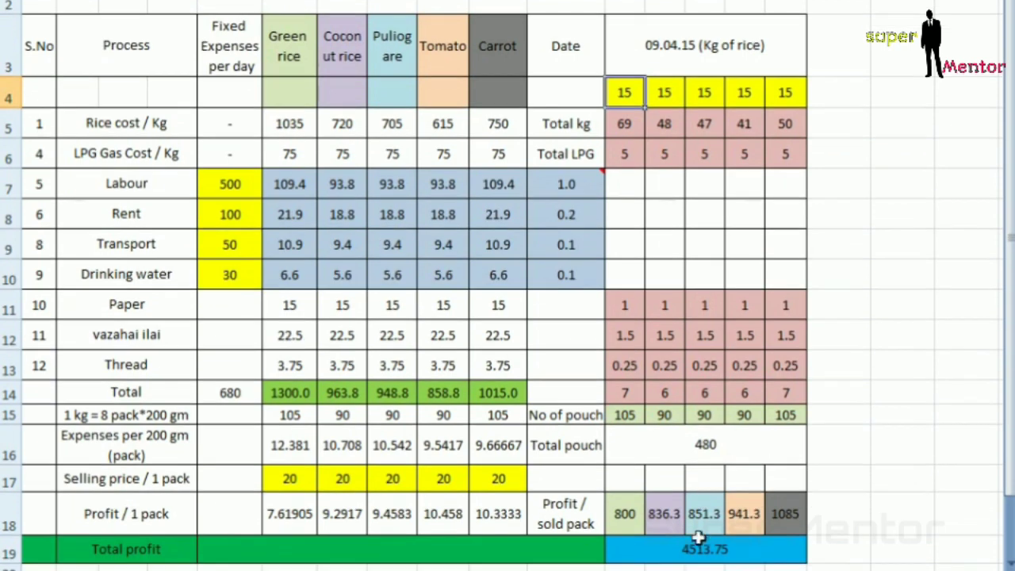
{"action": "left_click", "coordinate": [704, 563]}
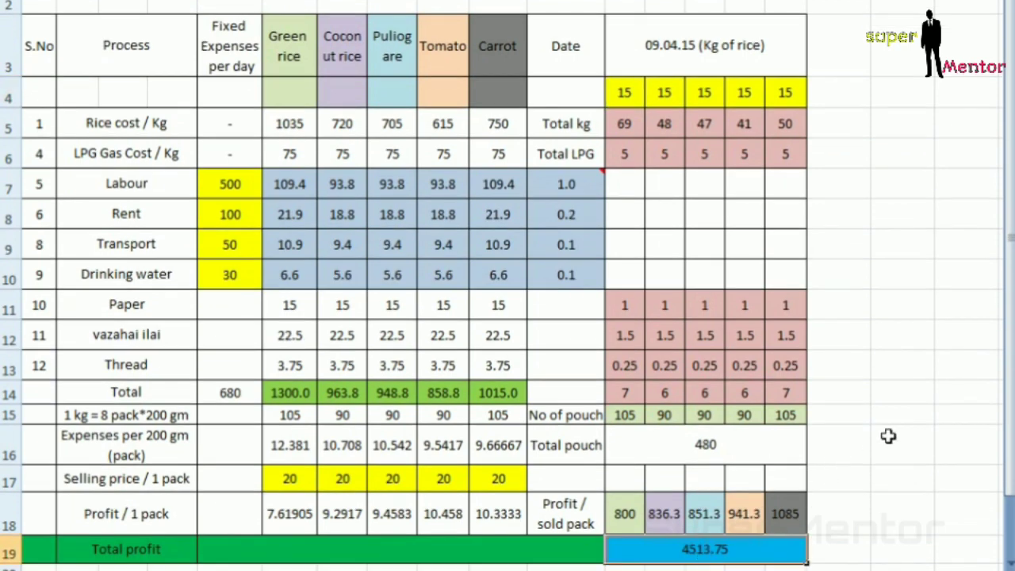
{"action": "scroll", "coordinate": [660, 164], "scroll_direction": "up", "scroll_amount": 1}
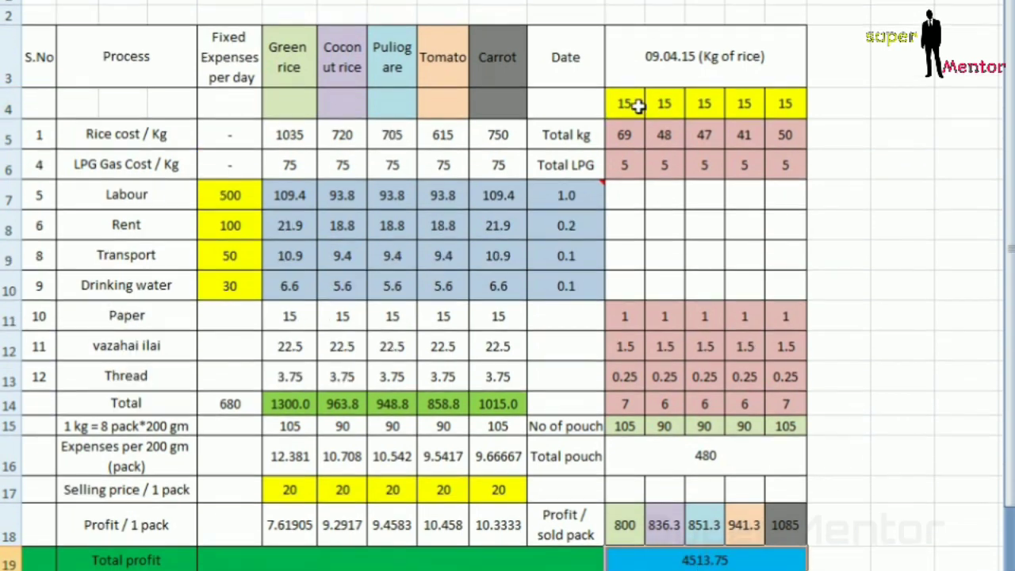
{"action": "left_click", "coordinate": [624, 105]}
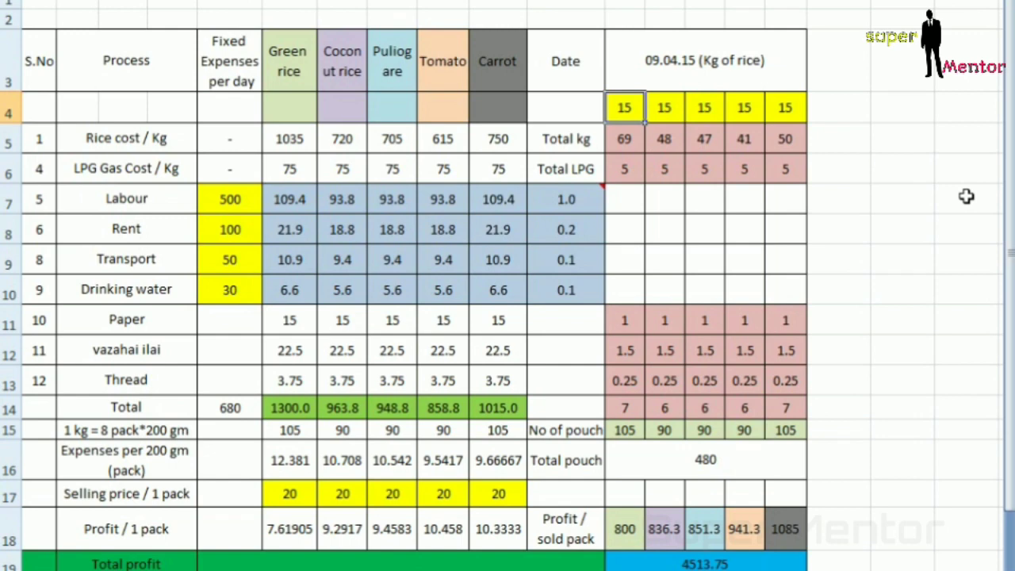
{"action": "scroll", "coordinate": [966, 196], "scroll_direction": "down", "scroll_amount": 1}
{"action": "left_click", "coordinate": [624, 393]}
{"action": "left_click", "coordinate": [664, 393]}
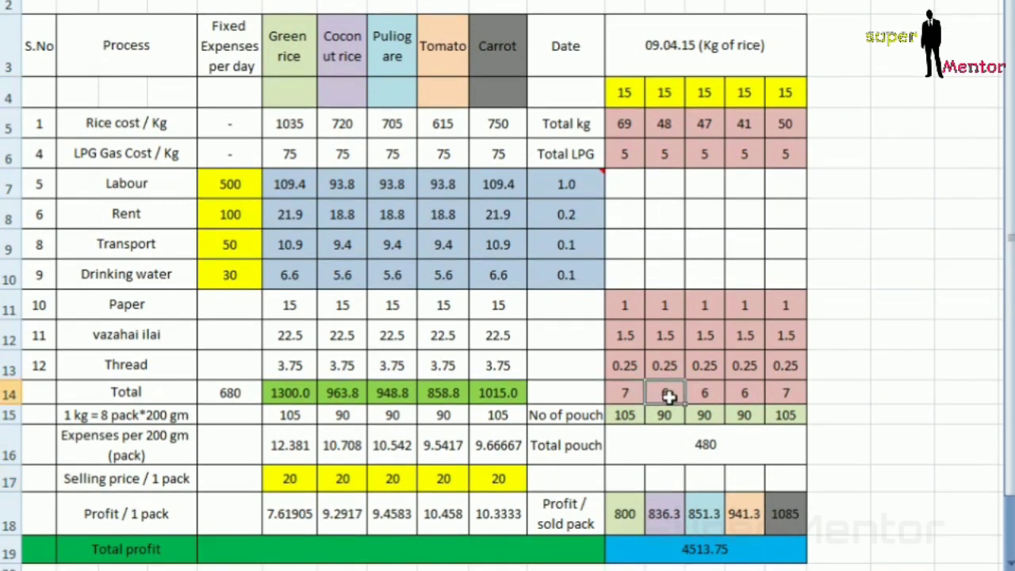
{"action": "left_click", "coordinate": [704, 392]}
{"action": "left_click", "coordinate": [745, 392]}
{"action": "left_click", "coordinate": [785, 392]}
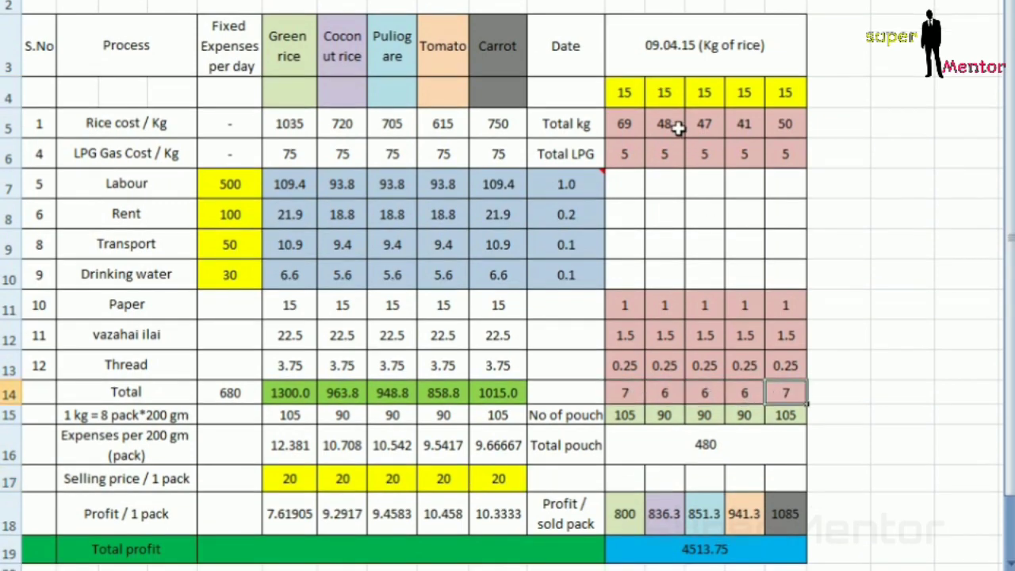
Set the packs per kg of all five rice varieties in L14:P14 to 5 and check the total profit
{"action": "left_click", "coordinate": [627, 392]}
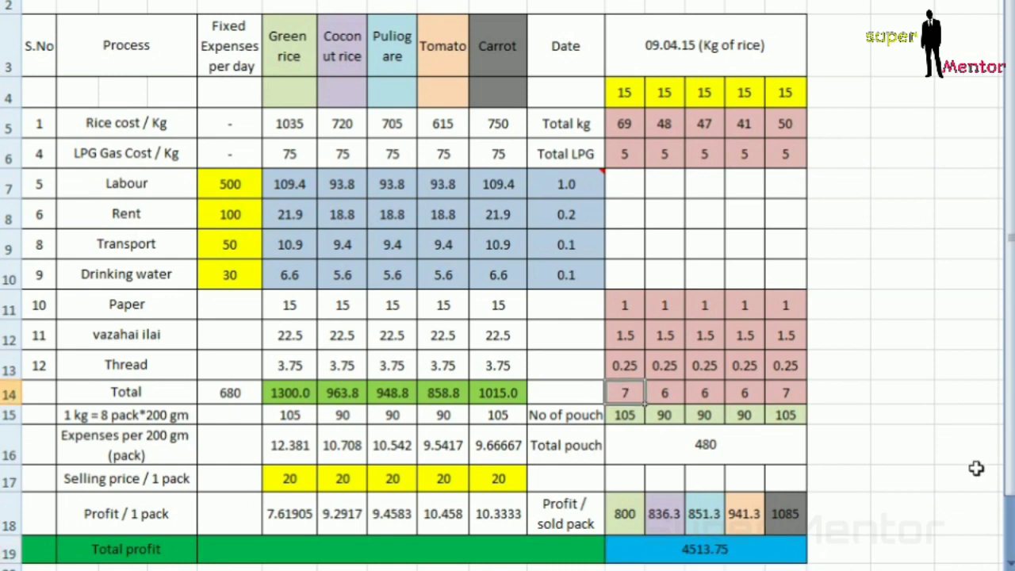
{"action": "type", "text": "5"}
{"action": "key", "text": "Tab"}
{"action": "type", "text": "5"}
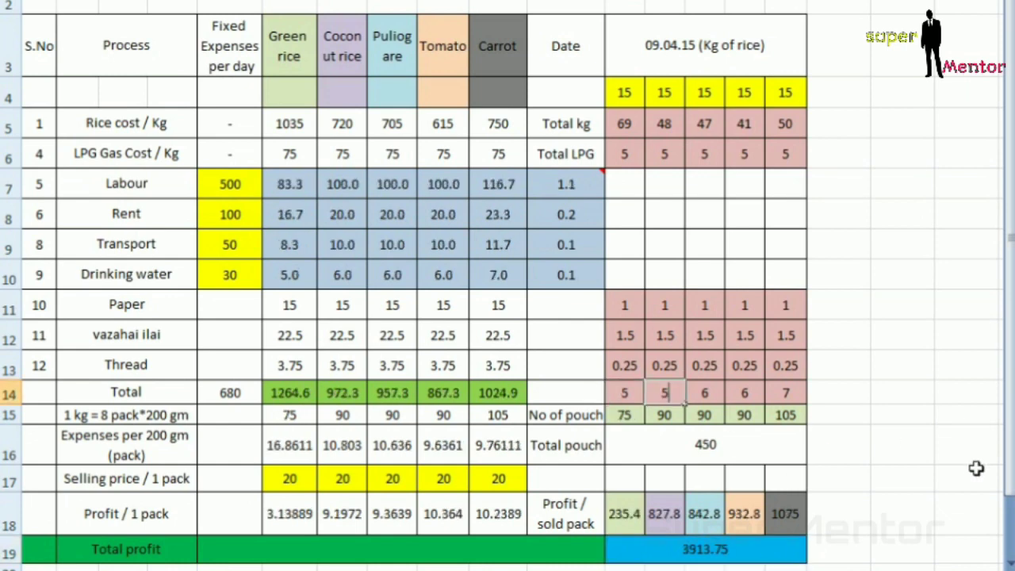
{"action": "key", "text": "Tab"}
{"action": "type", "text": "5"}
{"action": "key", "text": "Tab"}
{"action": "type", "text": "5\t5"}
{"action": "key", "text": "Tab"}
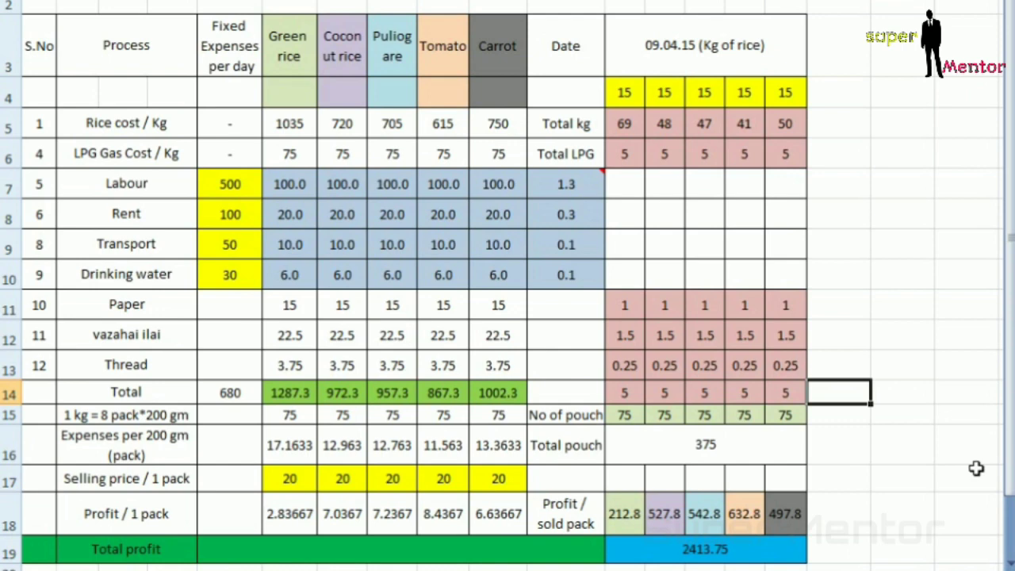
{"action": "left_click", "coordinate": [708, 550]}
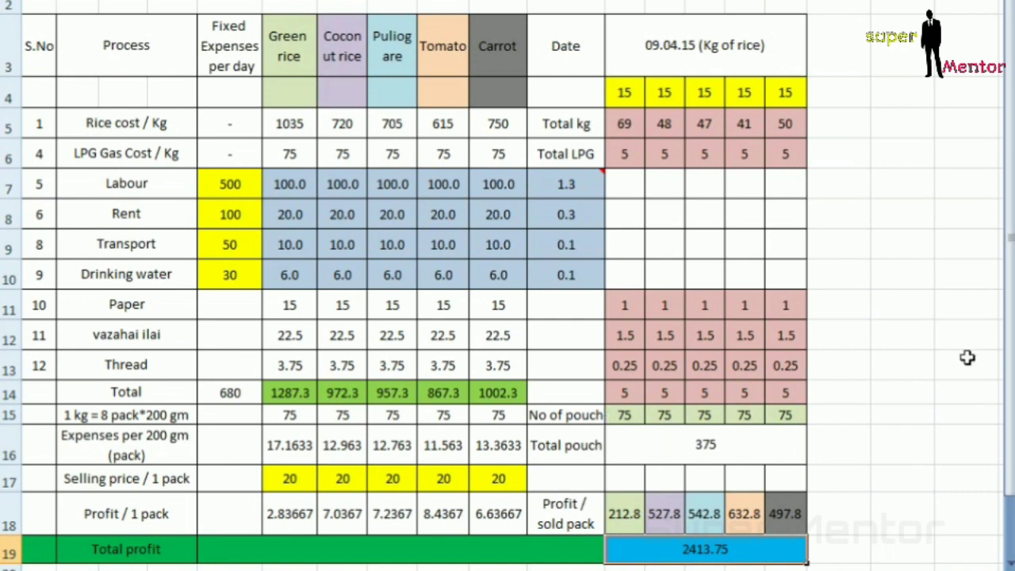
Restore the packs per kg in L14:P14 to 7 for green and carrot rice and 6 for the other three varieties
{"action": "type", "text": "7"}
{"action": "key", "text": "Left"}
{"action": "type", "text": "6"}
{"action": "key", "text": "Left"}
{"action": "type", "text": "6"}
{"action": "key", "text": "Left"}
{"action": "type", "text": "6"}
{"action": "key", "text": "Left"}
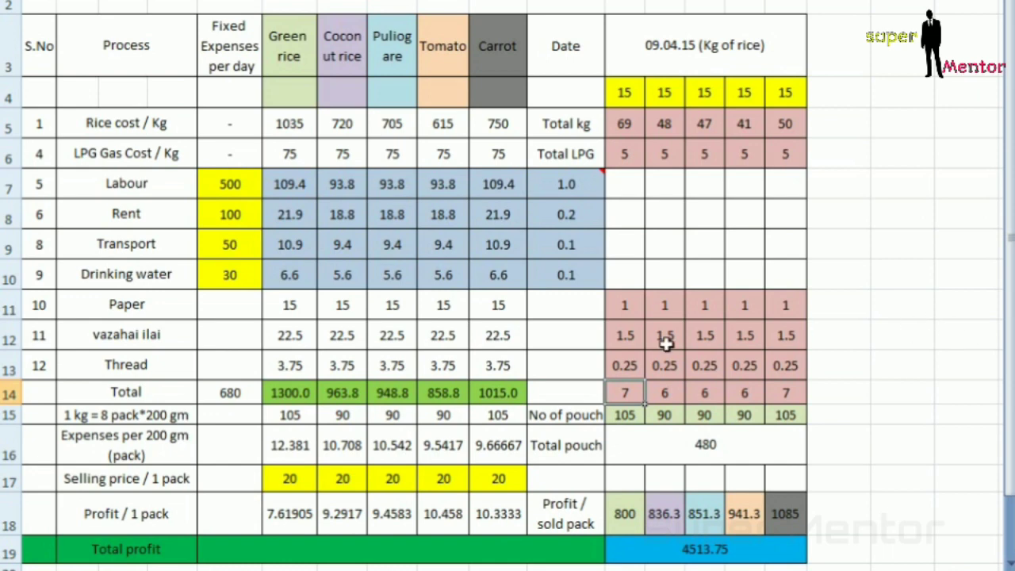
Set the selling price per pack of all five rice varieties to 15 and check the total profit
{"action": "left_click", "coordinate": [289, 478]}
{"action": "type", "text": "15"}
{"action": "key", "text": "Right"}
{"action": "type", "text": "15"}
{"action": "key", "text": "Right"}
{"action": "type", "text": "15"}
{"action": "key", "text": "Right"}
{"action": "type", "text": "15"}
{"action": "key", "text": "Right"}
{"action": "type", "text": "15"}
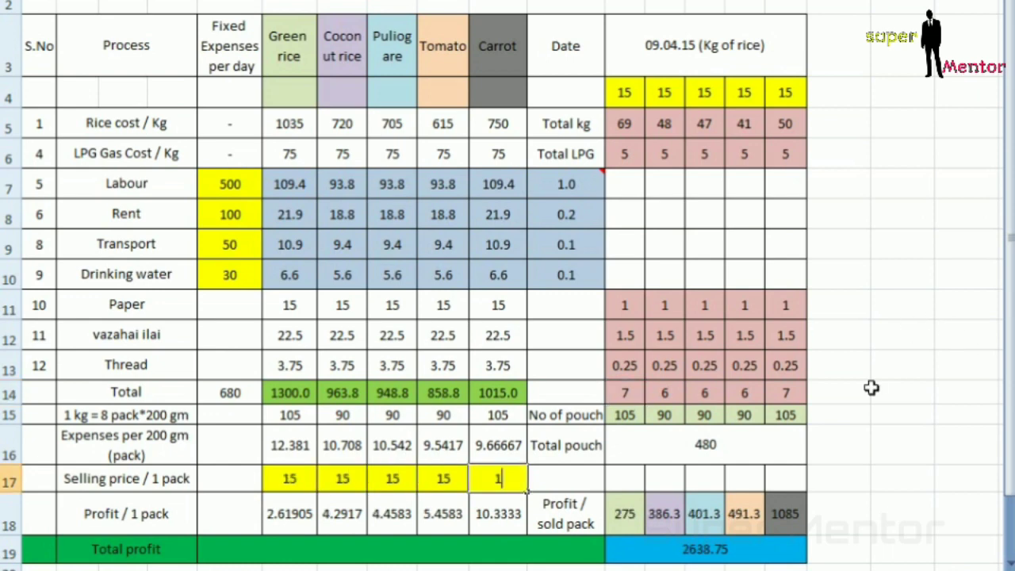
{"action": "key", "text": "Right"}
{"action": "left_click", "coordinate": [726, 543]}
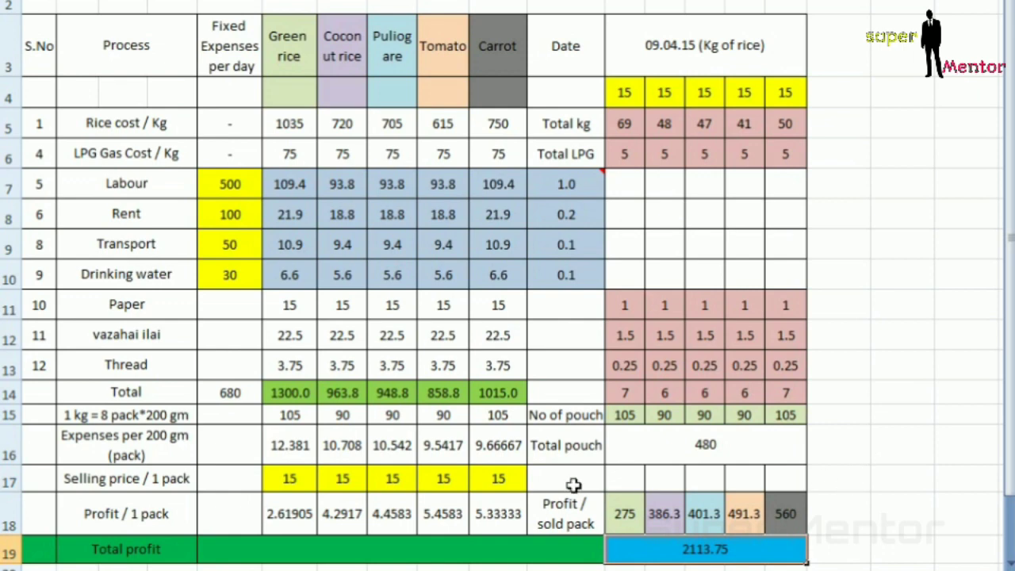
Set the selling price per pack of every rice variety to 10 and check the total profit
{"action": "left_click", "coordinate": [292, 473]}
{"action": "type", "text": "10"}
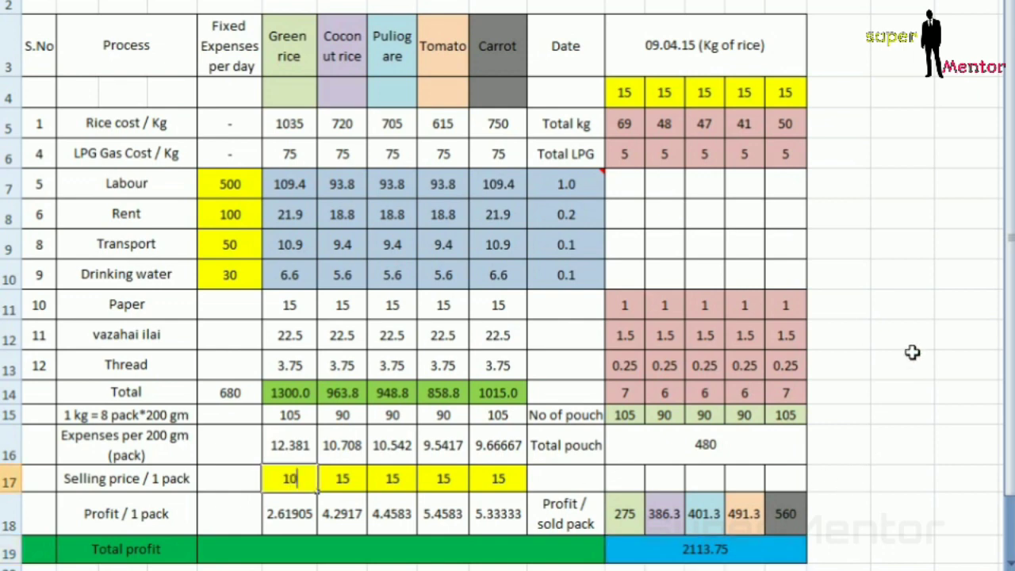
{"action": "key", "text": "Right"}
{"action": "type", "text": "10"}
{"action": "key", "text": "Right"}
{"action": "type", "text": "10"}
{"action": "key", "text": "Right"}
{"action": "type", "text": "10"}
{"action": "key", "text": "Right"}
{"action": "type", "text": "10"}
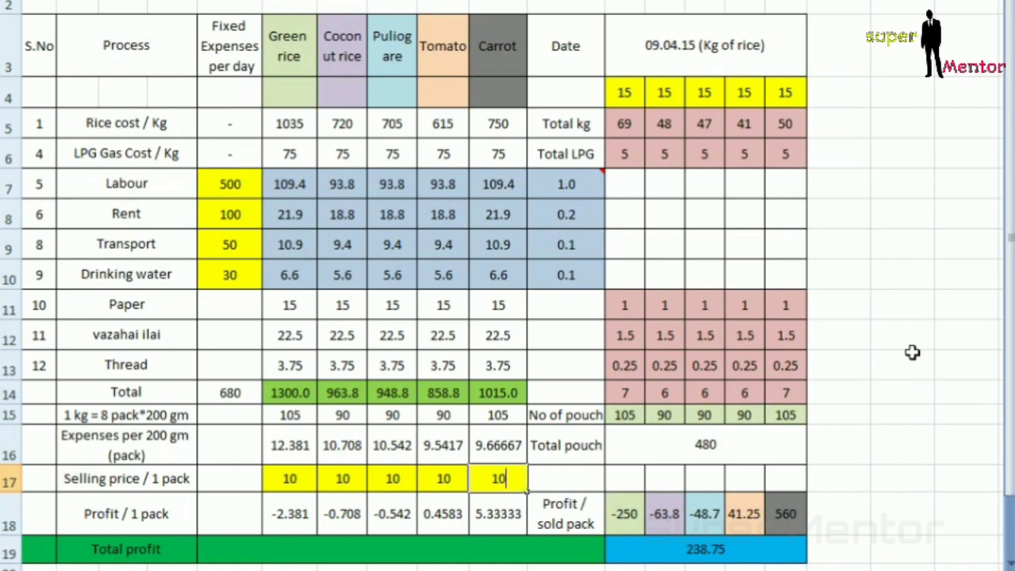
{"action": "key", "text": "Right"}
{"action": "key", "text": "Down"}
{"action": "key", "text": "Down"}
{"action": "key", "text": "Right"}
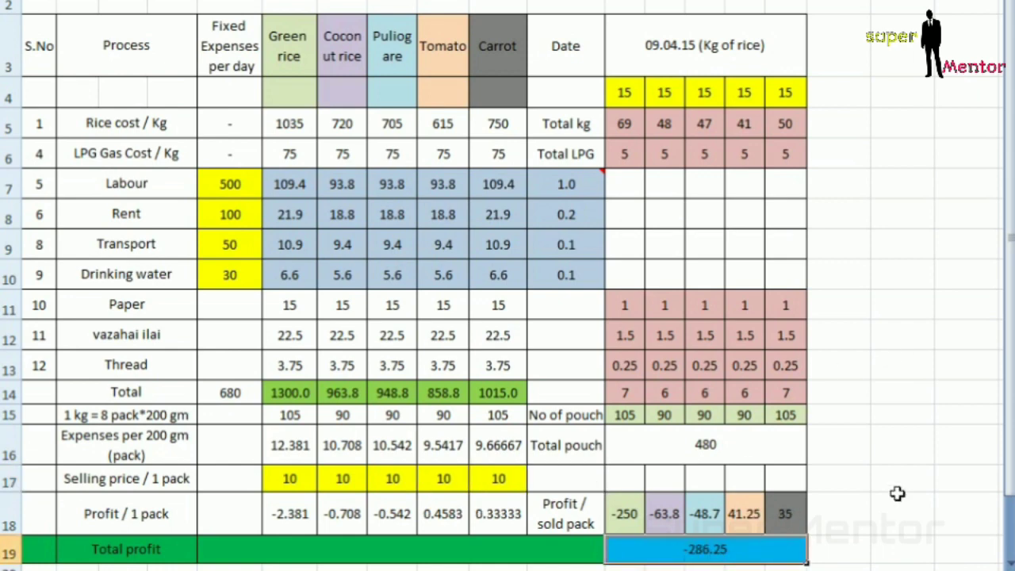
Raise the selling price per pack of every rice variety to 15 and check the total profit
{"action": "left_click", "coordinate": [288, 478]}
{"action": "type", "text": "15"}
{"action": "key", "text": "Right"}
{"action": "type", "text": "15"}
{"action": "key", "text": "Right"}
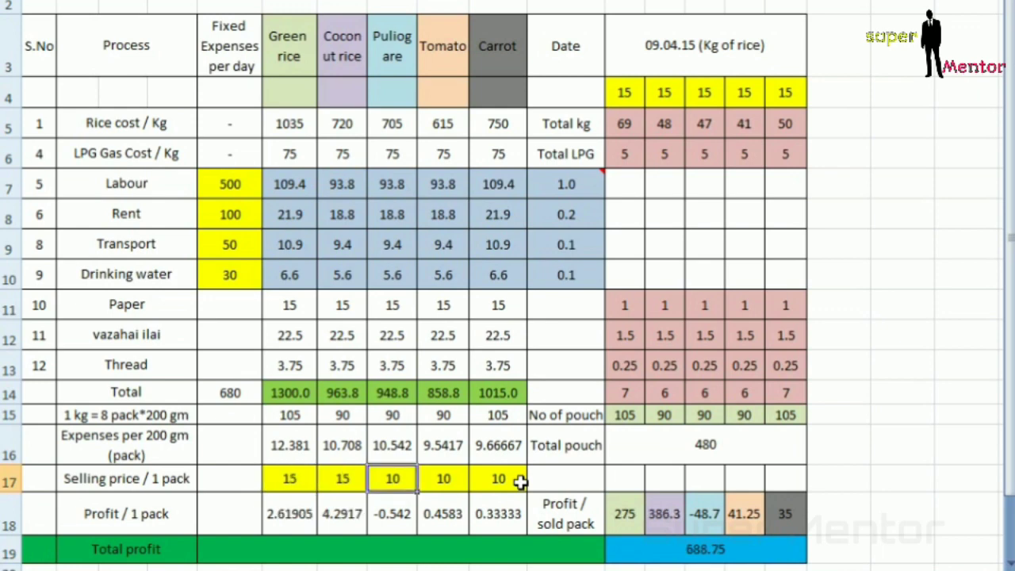
{"action": "type", "text": "15"}
{"action": "key", "text": "Right"}
{"action": "type", "text": "15"}
{"action": "key", "text": "Right"}
{"action": "type", "text": "15"}
{"action": "key", "text": "Right"}
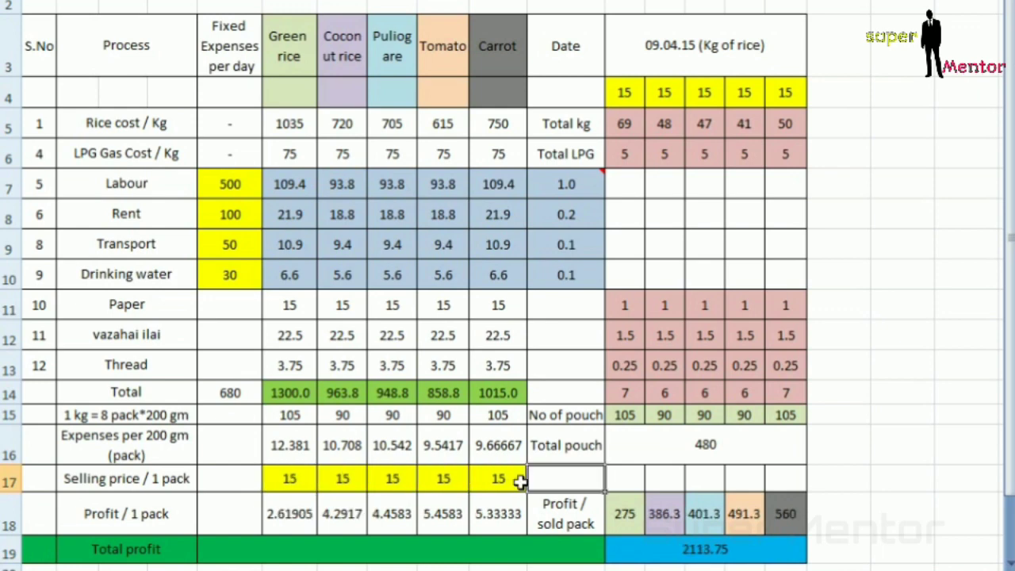
{"action": "left_click", "coordinate": [729, 553]}
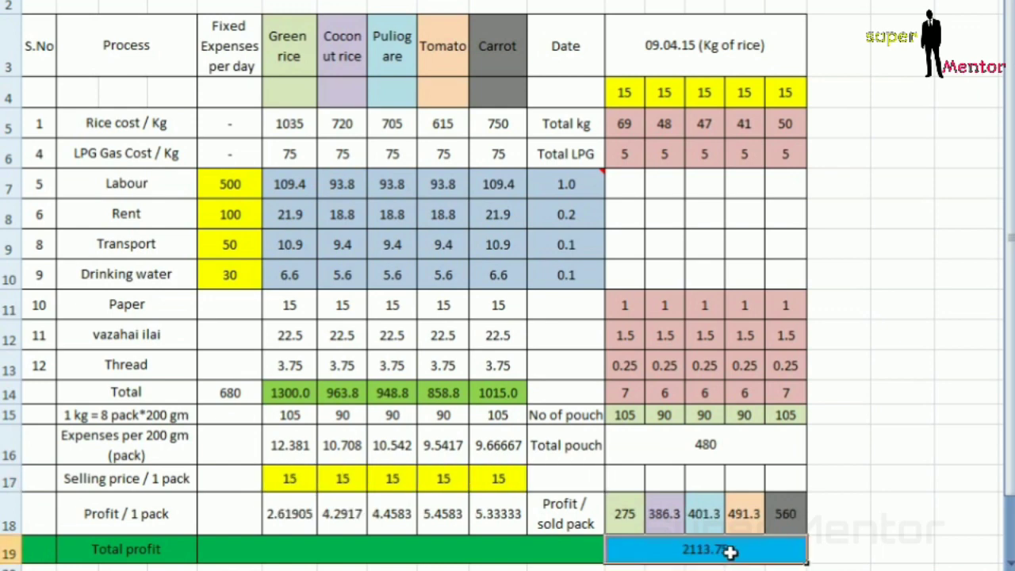
Set the selling price per pack of every rice variety in row 17 to 20
{"action": "left_click", "coordinate": [269, 479]}
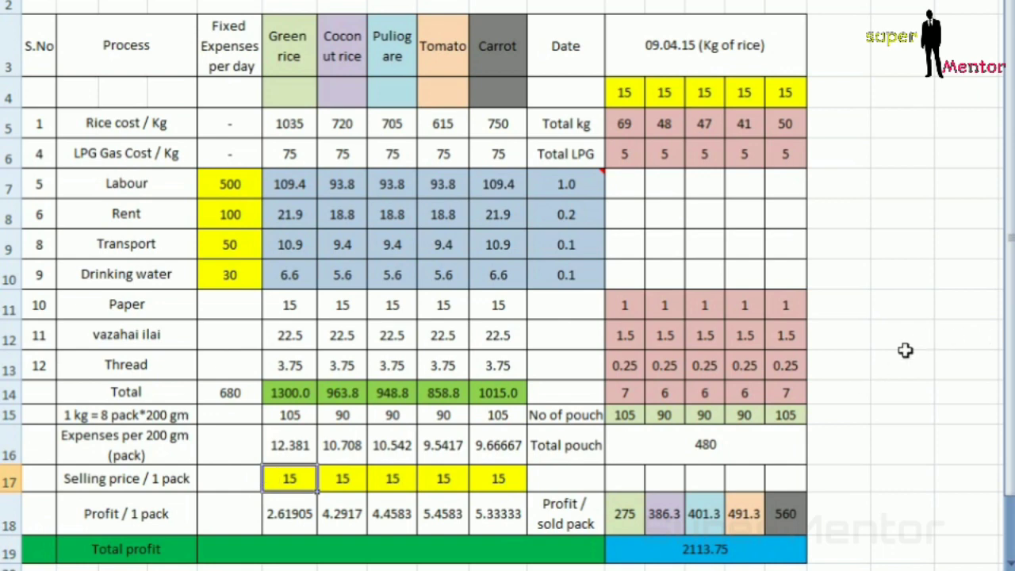
{"action": "type", "text": "20"}
{"action": "key", "text": "Right"}
{"action": "type", "text": "20"}
{"action": "key", "text": "Right"}
{"action": "type", "text": "20"}
{"action": "key", "text": "Right"}
{"action": "type", "text": "2"}
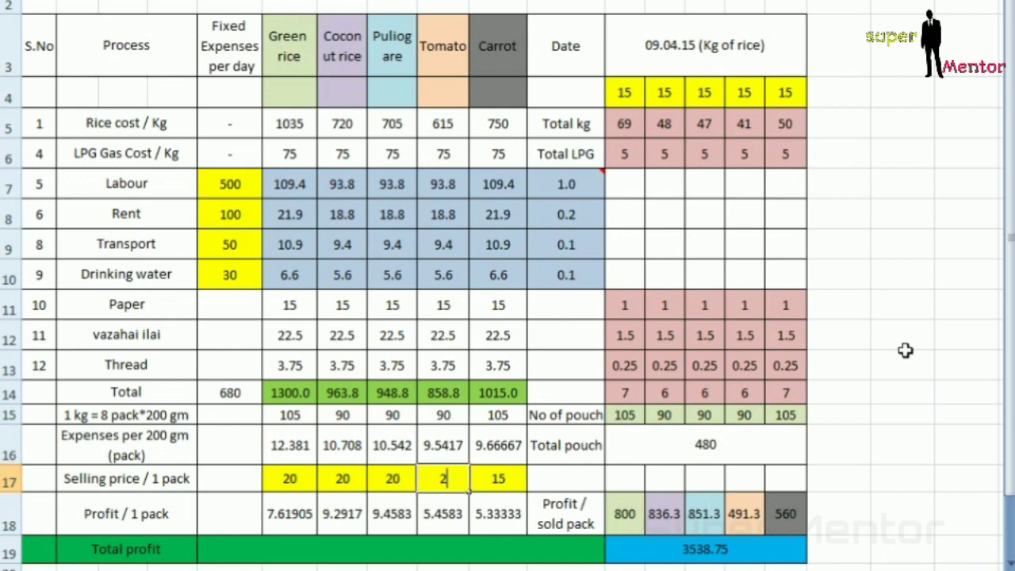
{"action": "type", "text": "0"}
{"action": "key", "text": "Right"}
{"action": "type", "text": "20"}
{"action": "key", "text": "Right"}
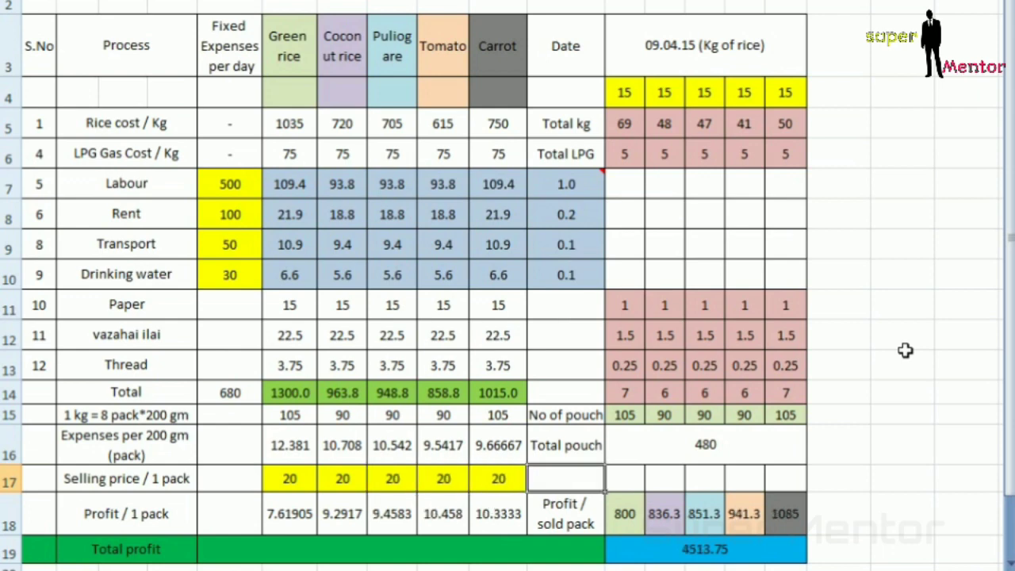
Set the selling price per pack of every rice variety to 25 and check the total profit
{"action": "left_click", "coordinate": [315, 474]}
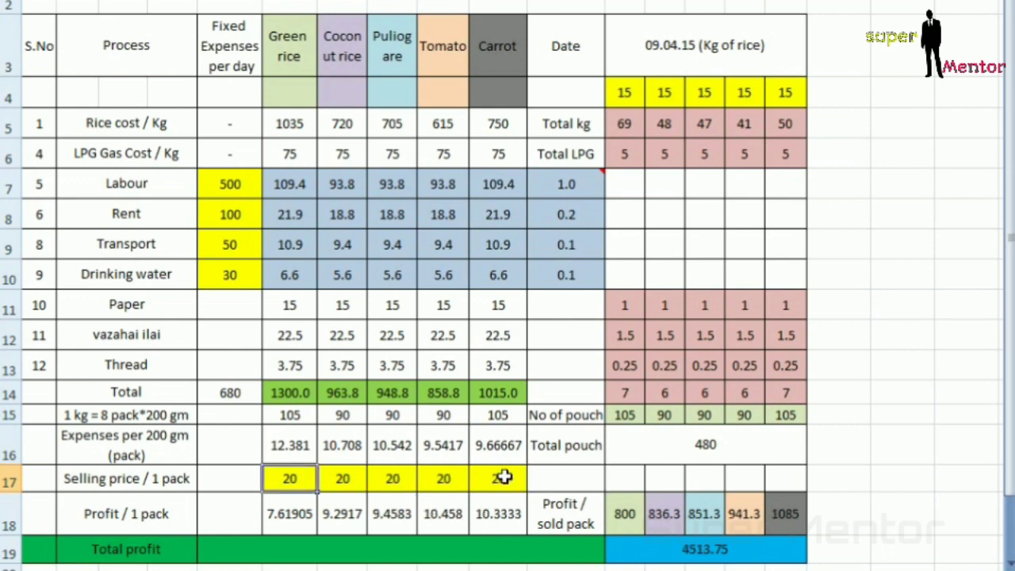
{"action": "type", "text": "25"}
{"action": "key", "text": "Right"}
{"action": "type", "text": "25"}
{"action": "key", "text": "Right"}
{"action": "type", "text": "25"}
{"action": "key", "text": "Right"}
{"action": "type", "text": "25"}
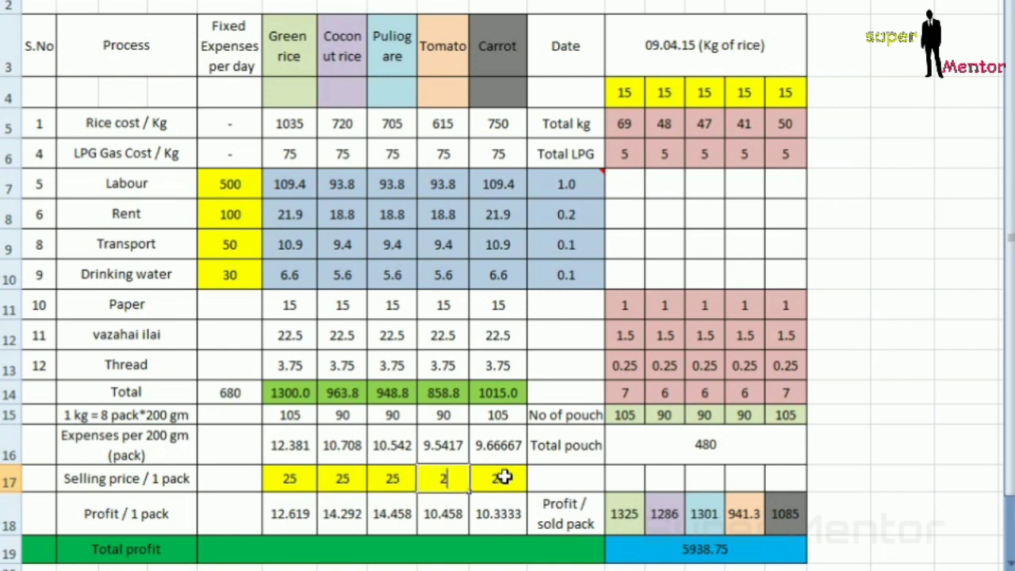
{"action": "key", "text": "Right"}
{"action": "type", "text": "25"}
{"action": "key", "text": "Right"}
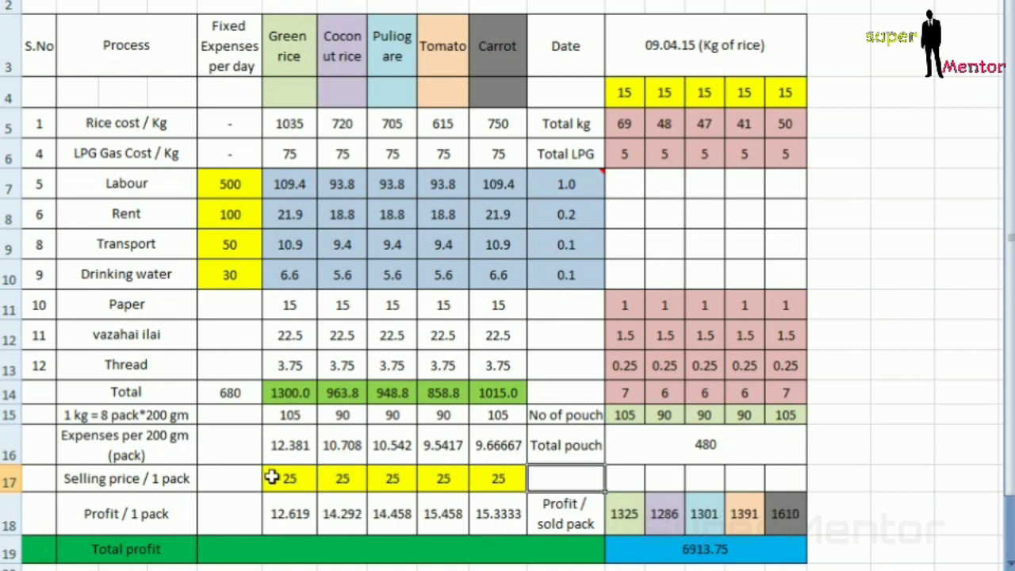
{"action": "left_click", "coordinate": [709, 550]}
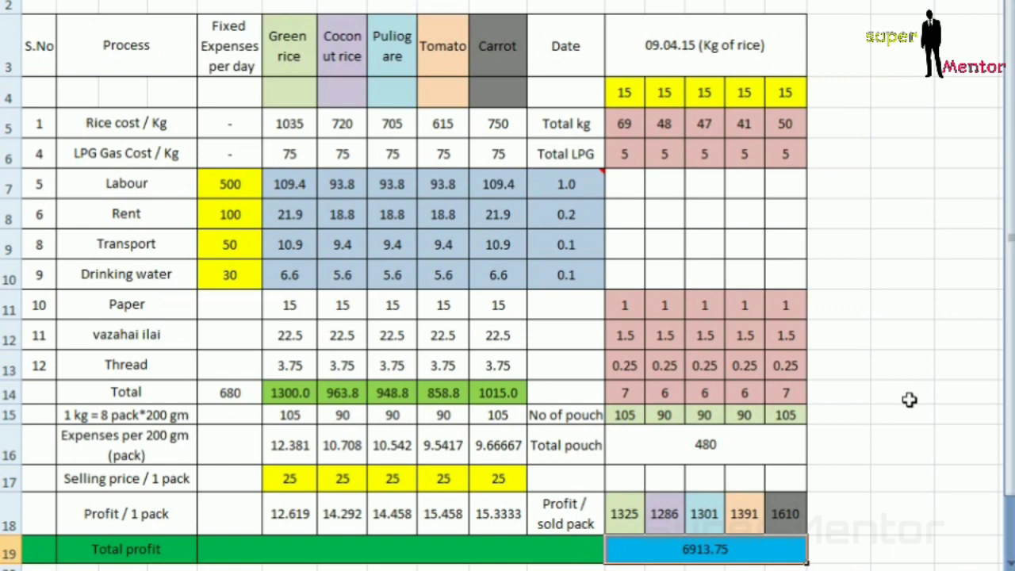
Lower the selling price per pack of every rice variety to 20 and check the total profit
{"action": "left_click", "coordinate": [289, 478]}
{"action": "type", "text": "20"}
{"action": "key", "text": "Right"}
{"action": "type", "text": "20"}
{"action": "key", "text": "Right"}
{"action": "type", "text": "2"}
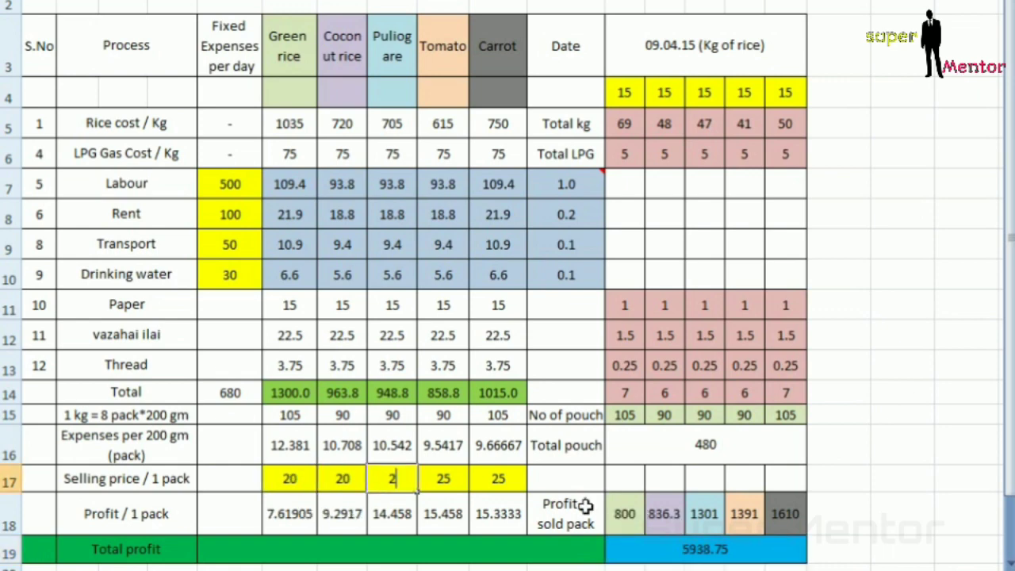
{"action": "type", "text": "0"}
{"action": "key", "text": "Right"}
{"action": "type", "text": "20"}
{"action": "key", "text": "Right"}
{"action": "type", "text": "20"}
{"action": "key", "text": "Right"}
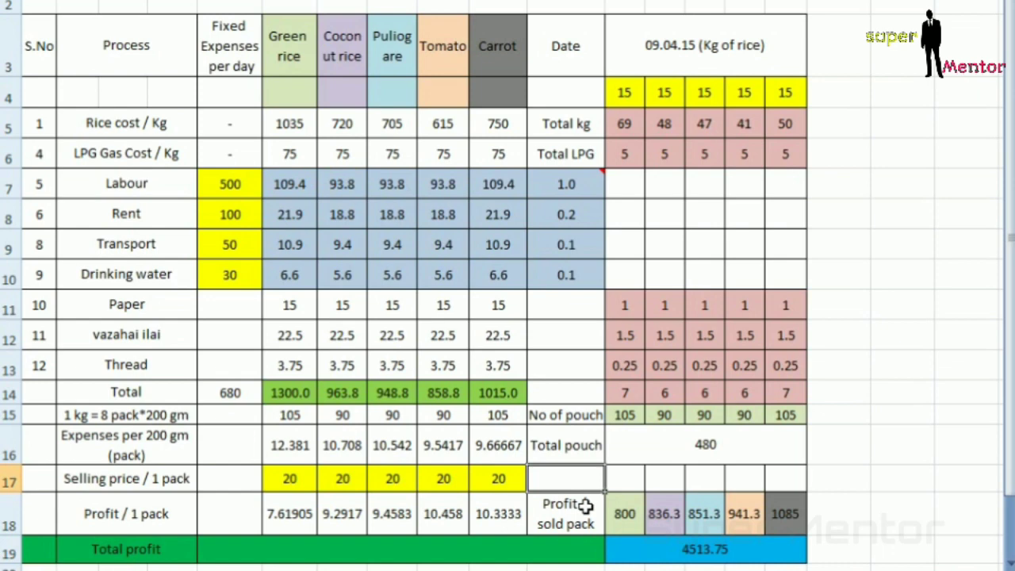
{"action": "left_click", "coordinate": [702, 548]}
Set the selling price per pack of all five rice varieties to 15 and check the total profit
{"action": "left_click", "coordinate": [307, 479]}
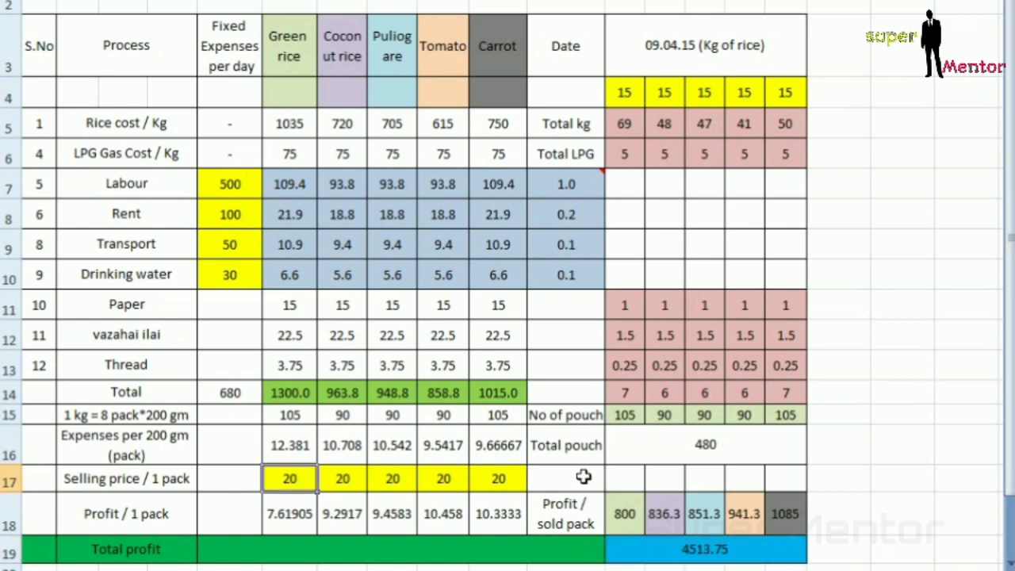
{"action": "type", "text": "15"}
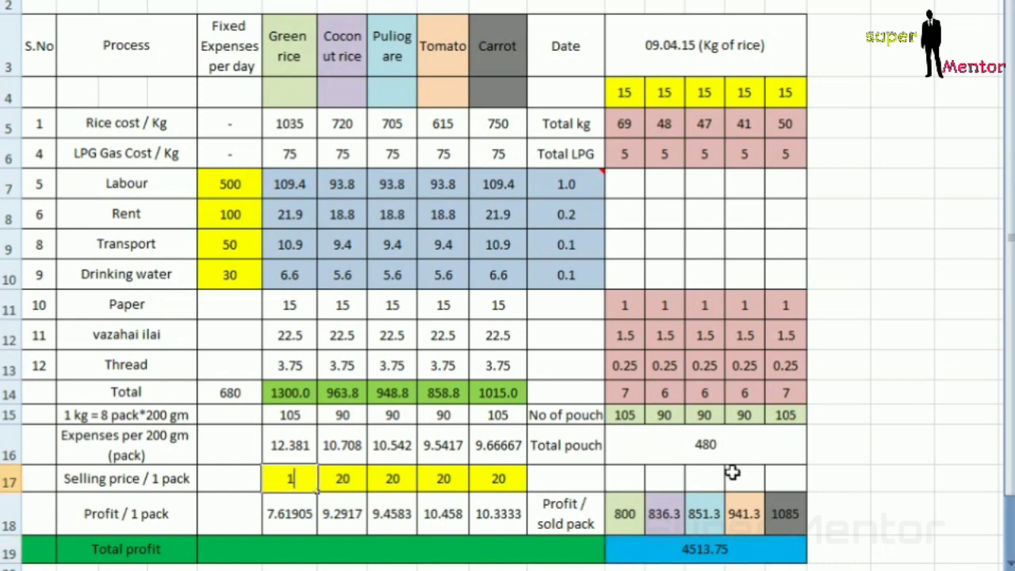
{"action": "key", "text": "Right"}
{"action": "type", "text": "15"}
{"action": "key", "text": "Right"}
{"action": "type", "text": "15"}
{"action": "key", "text": "Right"}
{"action": "type", "text": "15"}
{"action": "key", "text": "Right"}
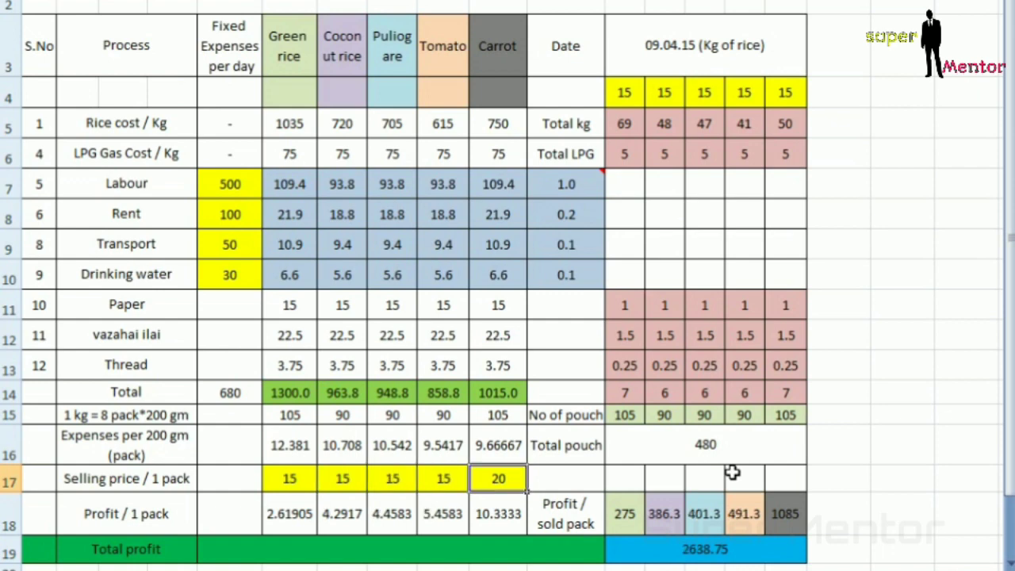
{"action": "type", "text": "15"}
{"action": "key", "text": "Right"}
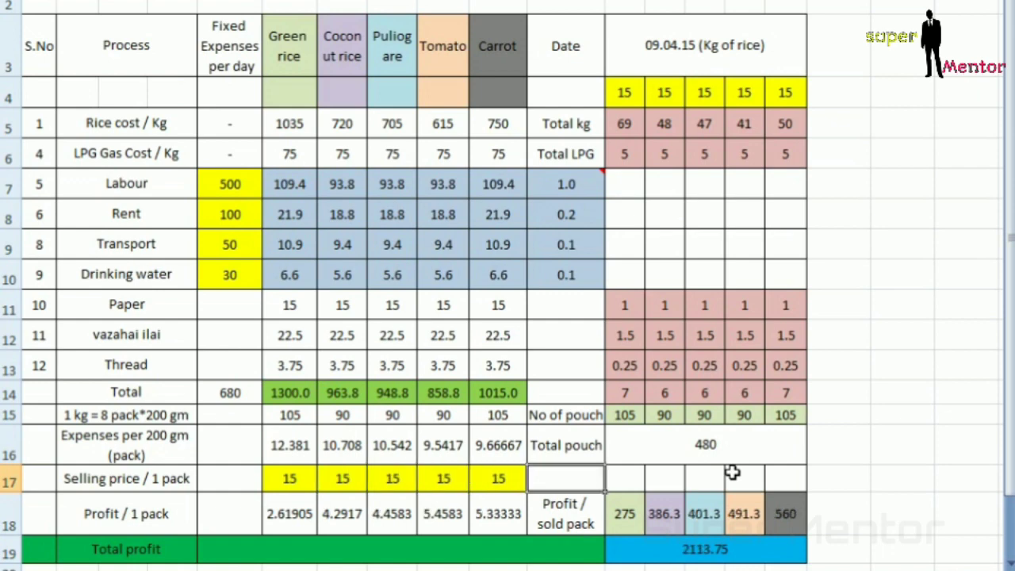
{"action": "left_click", "coordinate": [724, 557]}
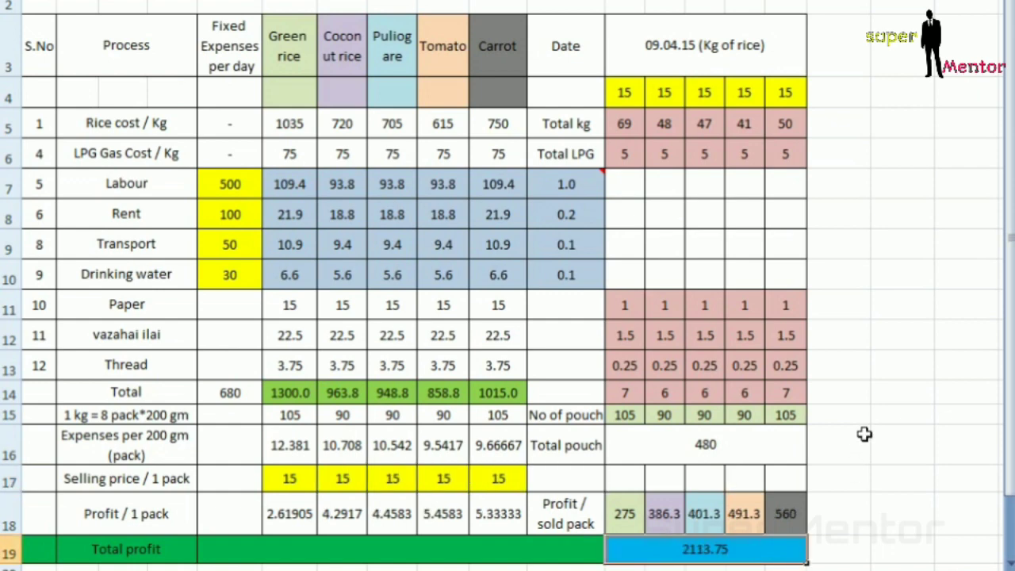
Set the daily quantity of each rice variety in row 4 to 5 kg and check the total pouch count
{"action": "scroll", "coordinate": [681, 119], "scroll_direction": "up", "scroll_amount": 1}
{"action": "left_click", "coordinate": [627, 118]}
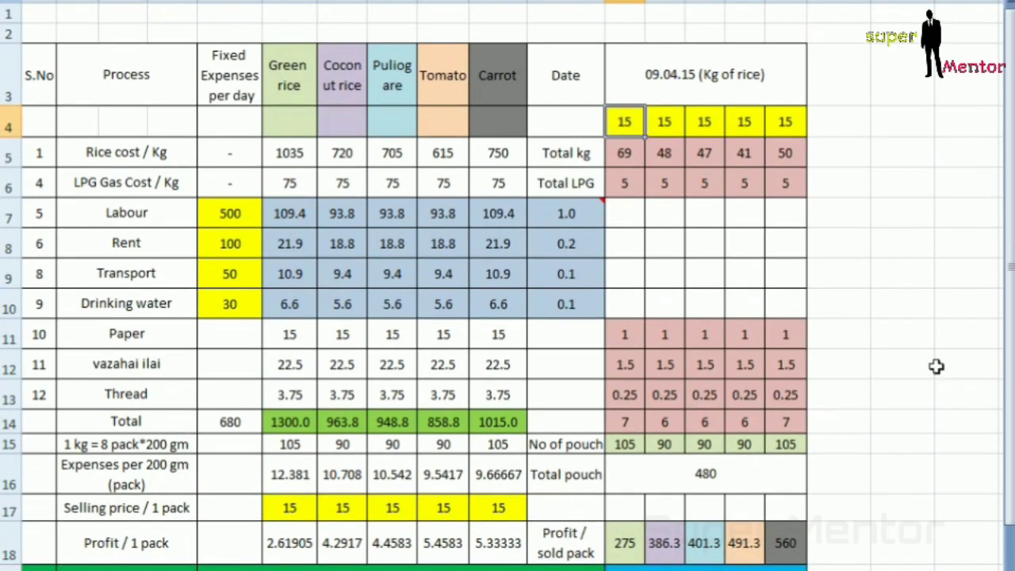
{"action": "type", "text": "5\t5\t5\t5\t5"}
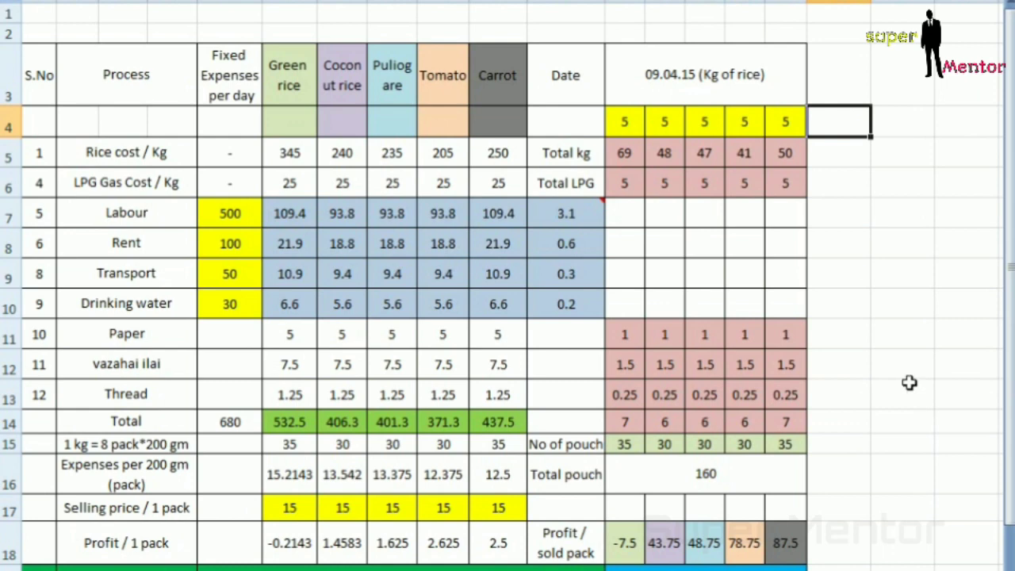
{"action": "scroll", "coordinate": [785, 464], "scroll_direction": "down", "scroll_amount": 1}
{"action": "left_click", "coordinate": [757, 466]}
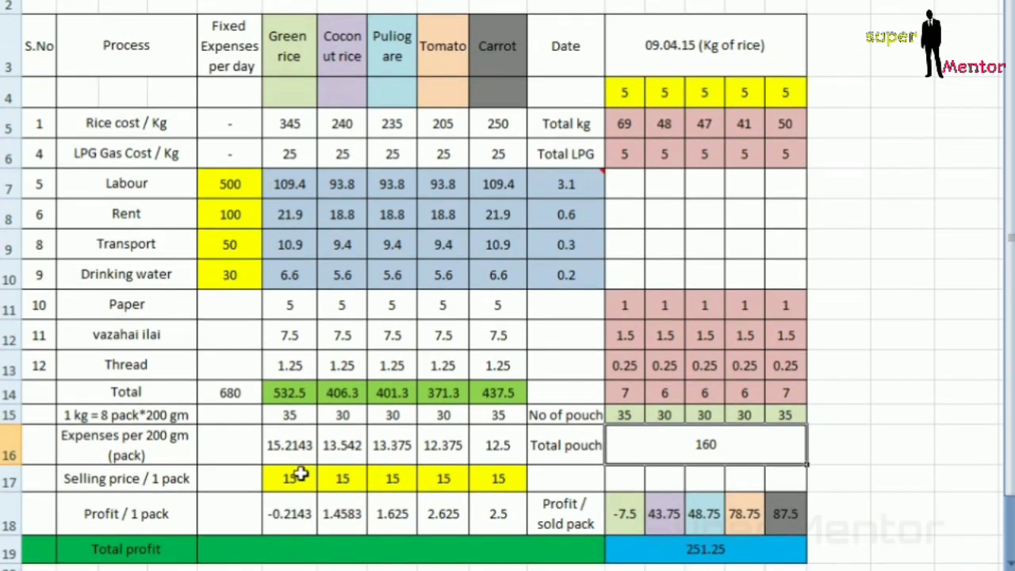
{"action": "left_click_drag", "start_coordinate": [300, 474], "coordinate": [442, 478]}
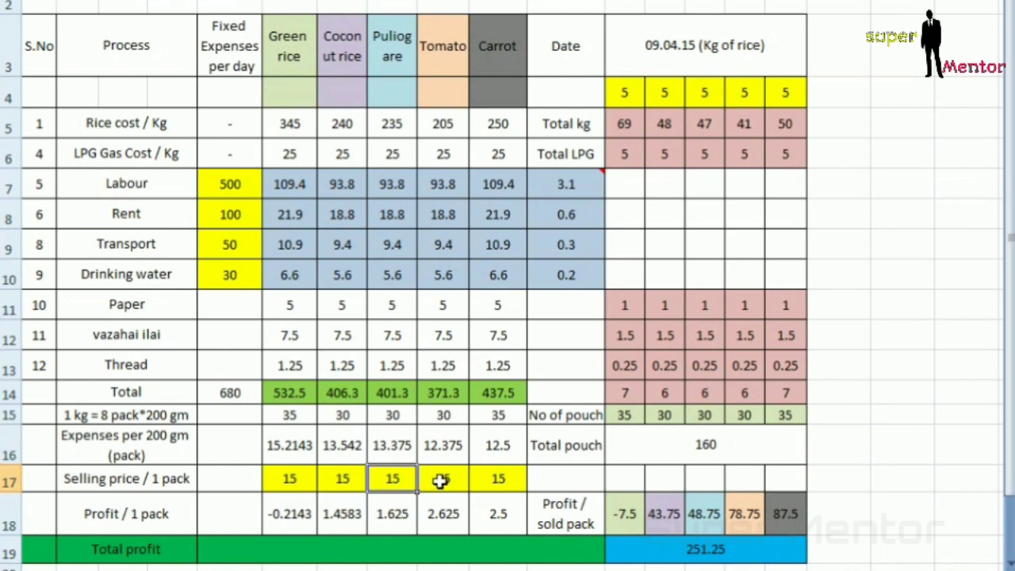
{"action": "left_click", "coordinate": [690, 442]}
Set the fixed labour expense per day to 200 and check the total profit
{"action": "left_click", "coordinate": [225, 185]}
{"action": "type", "text": "200"}
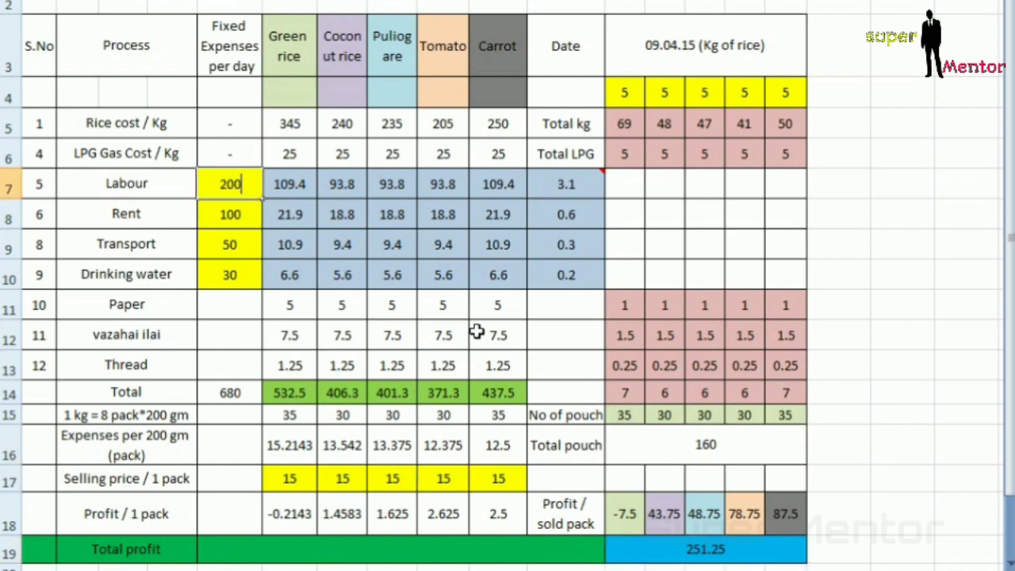
{"action": "key", "text": "Tab"}
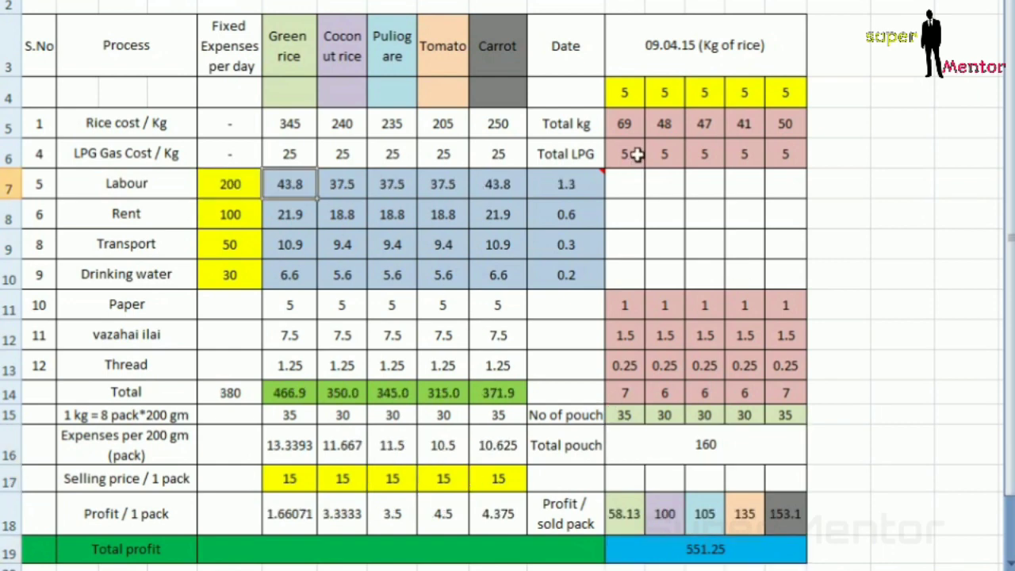
{"action": "left_click", "coordinate": [666, 549]}
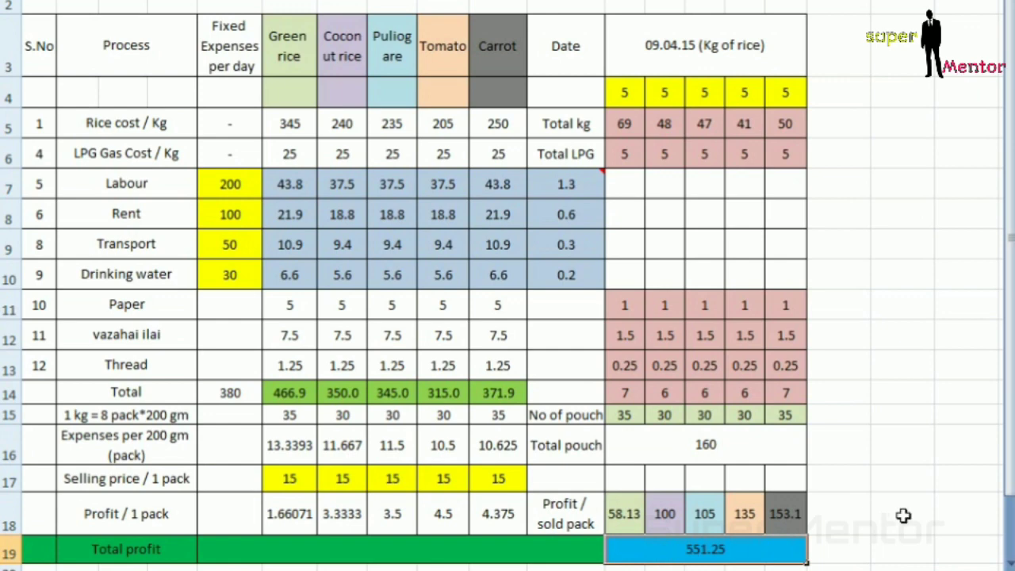
With 5 kg of each rice, set every variety's selling price per pack to 20 and check the total profit
{"action": "left_click", "coordinate": [284, 476]}
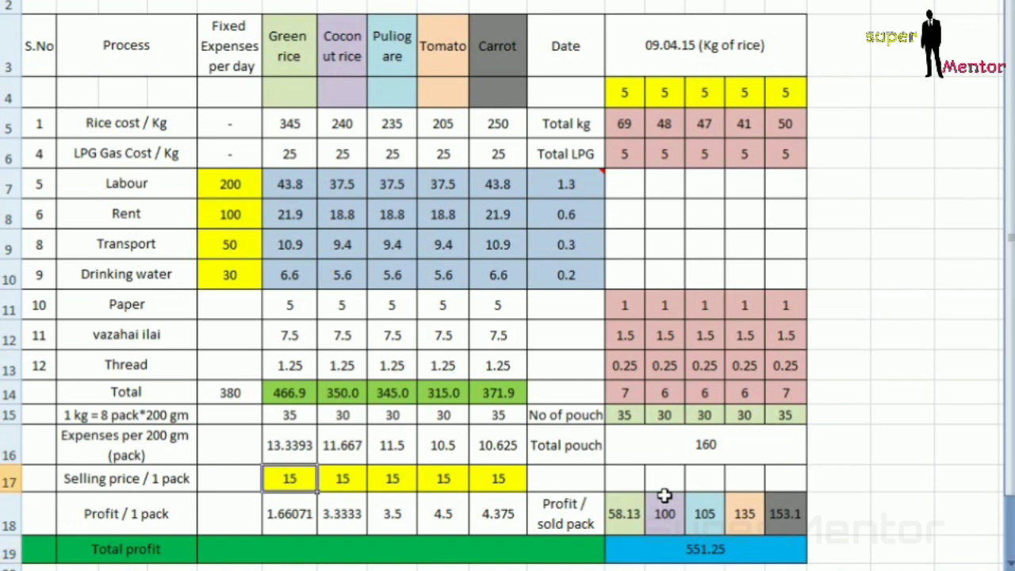
{"action": "type", "text": "20"}
{"action": "key", "text": "Tab"}
{"action": "type", "text": "20"}
{"action": "key", "text": "Tab"}
{"action": "type", "text": "2"}
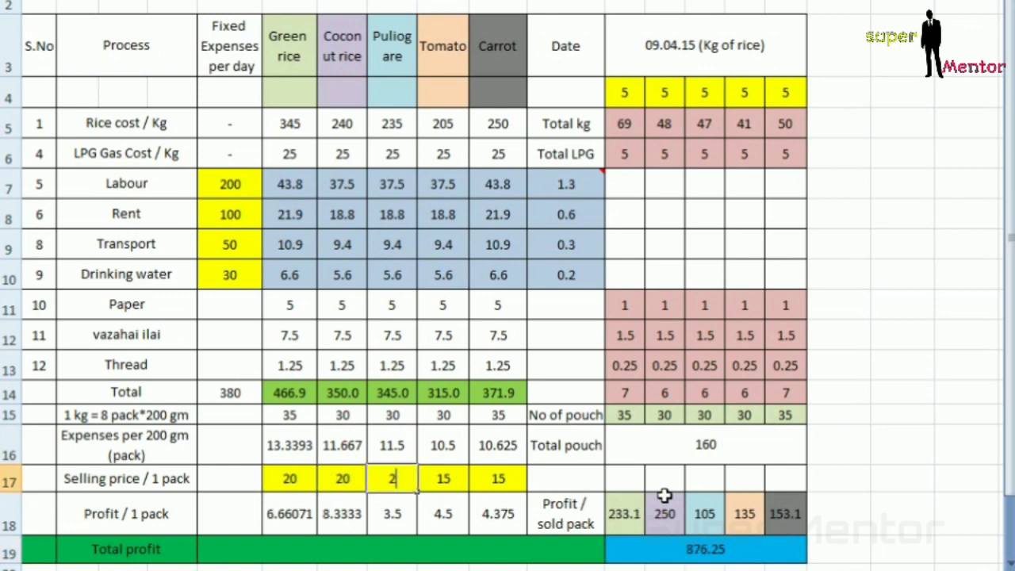
{"action": "type", "text": "0\t20"}
{"action": "key", "text": "Tab"}
{"action": "type", "text": "20"}
{"action": "key", "text": "Tab"}
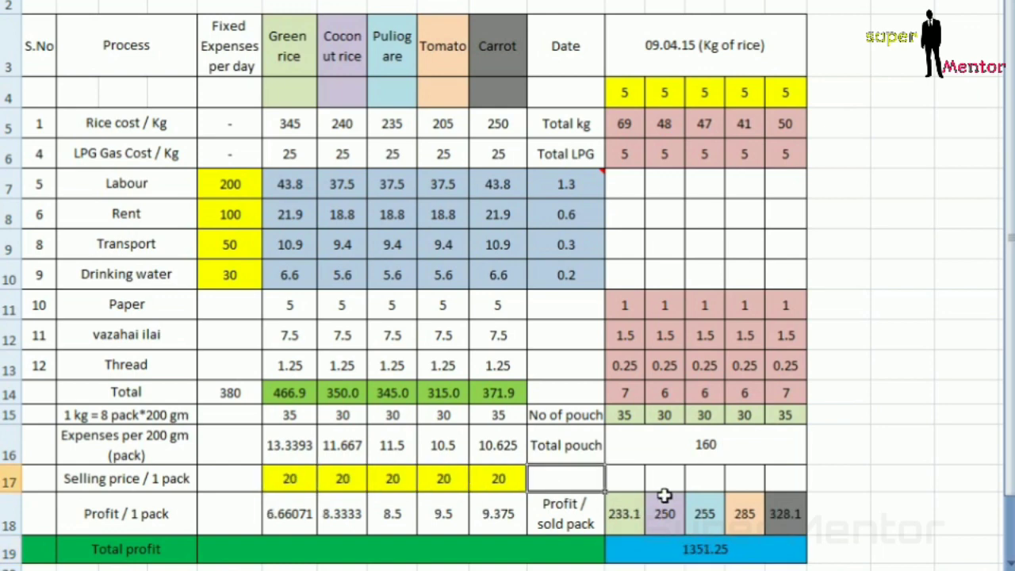
{"action": "left_click", "coordinate": [706, 551]}
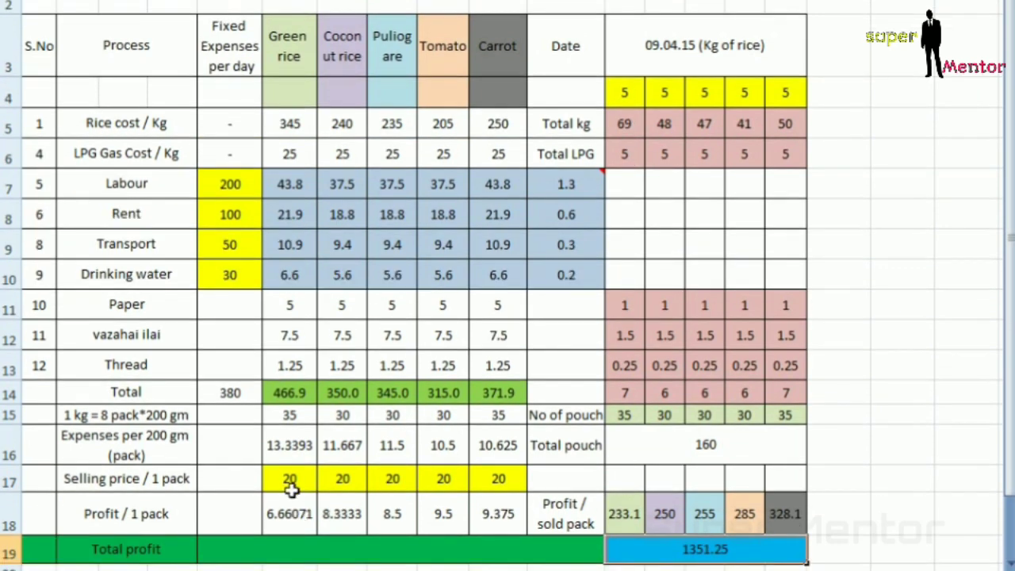
With 5 kg of each rice, set every variety's selling price per pack to 25 and check the total profit
{"action": "left_click", "coordinate": [293, 484]}
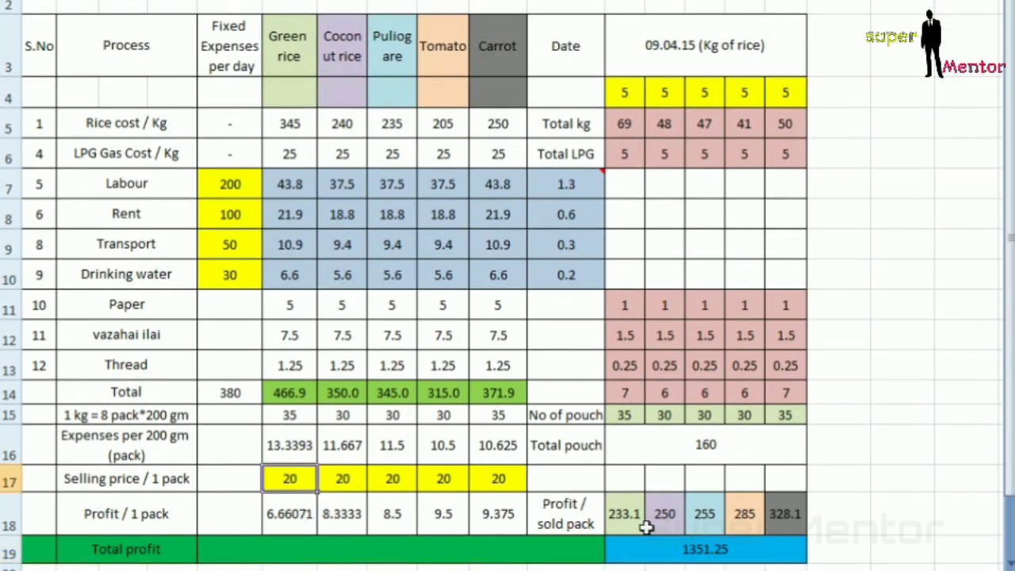
{"action": "type", "text": "25"}
{"action": "key", "text": "Tab"}
{"action": "type", "text": "25"}
{"action": "key", "text": "Tab"}
{"action": "type", "text": "25"}
{"action": "key", "text": "Tab"}
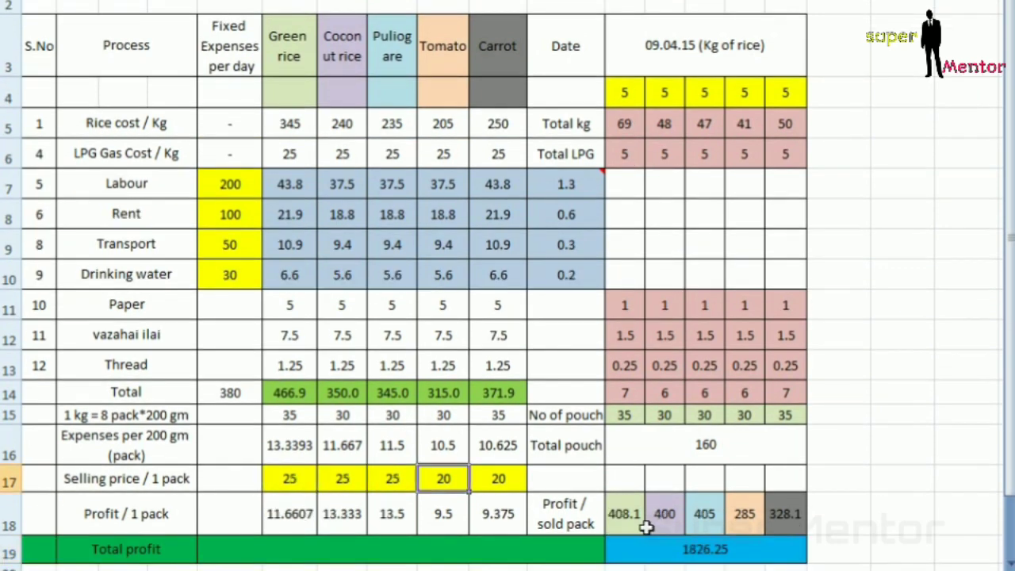
{"action": "type", "text": "25"}
{"action": "key", "text": "Tab"}
{"action": "type", "text": "25"}
{"action": "key", "text": "Tab"}
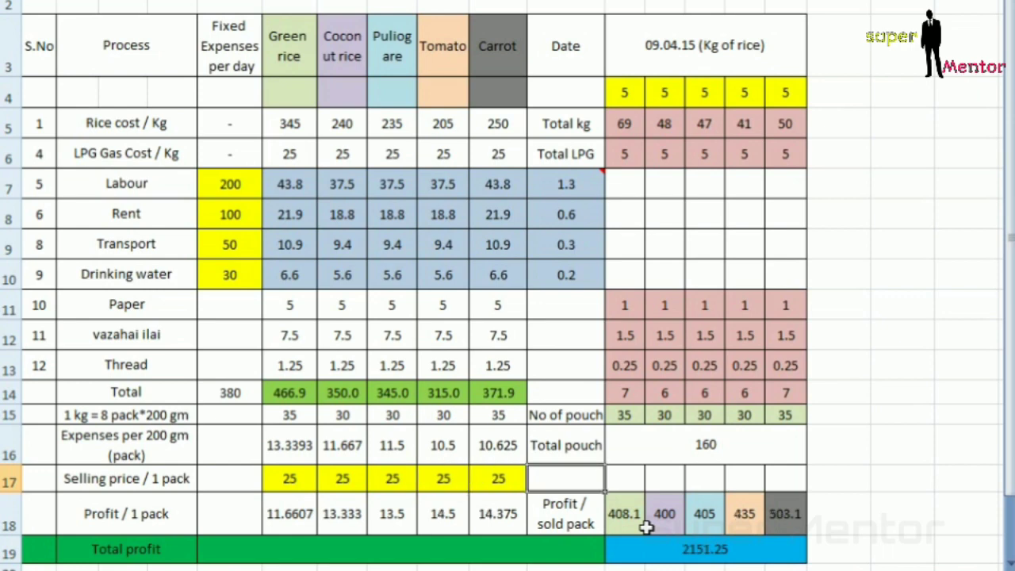
{"action": "left_click", "coordinate": [691, 559]}
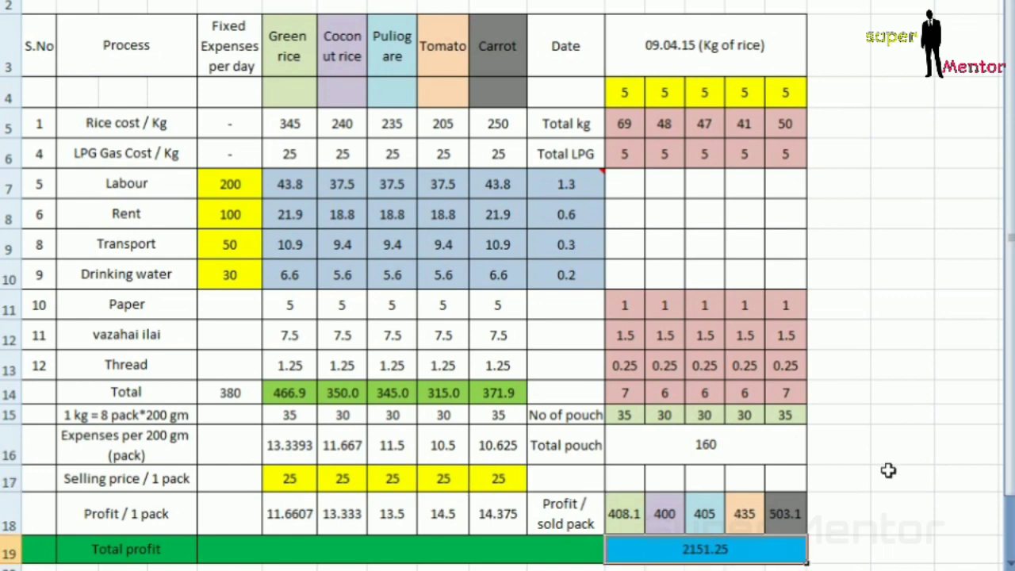
Review the selling prices, the packs per kg in row 14, the total profit and the rice costs per kg in row 5
{"action": "left_click", "coordinate": [408, 482]}
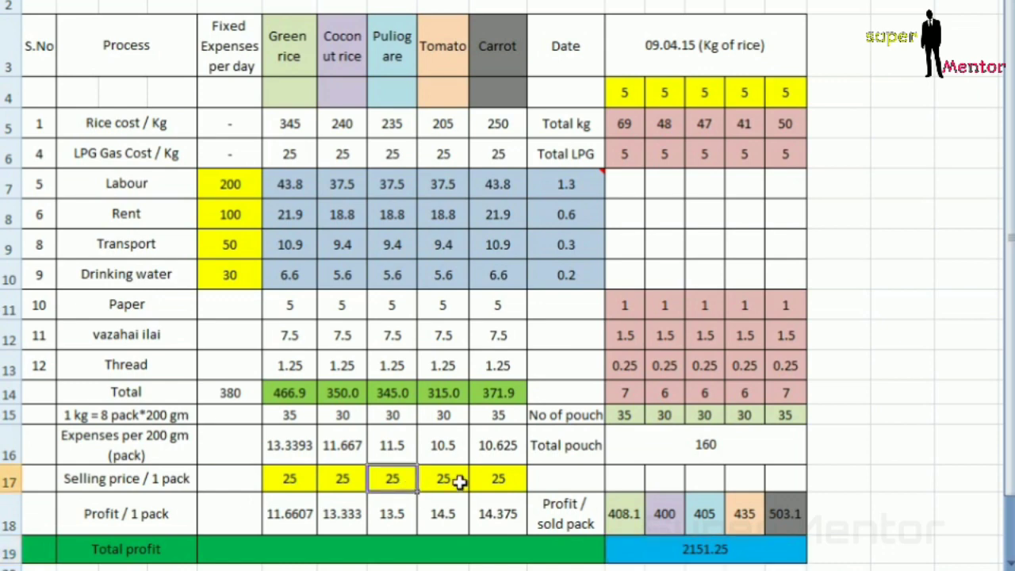
{"action": "left_click", "coordinate": [648, 391]}
{"action": "left_click", "coordinate": [745, 390]}
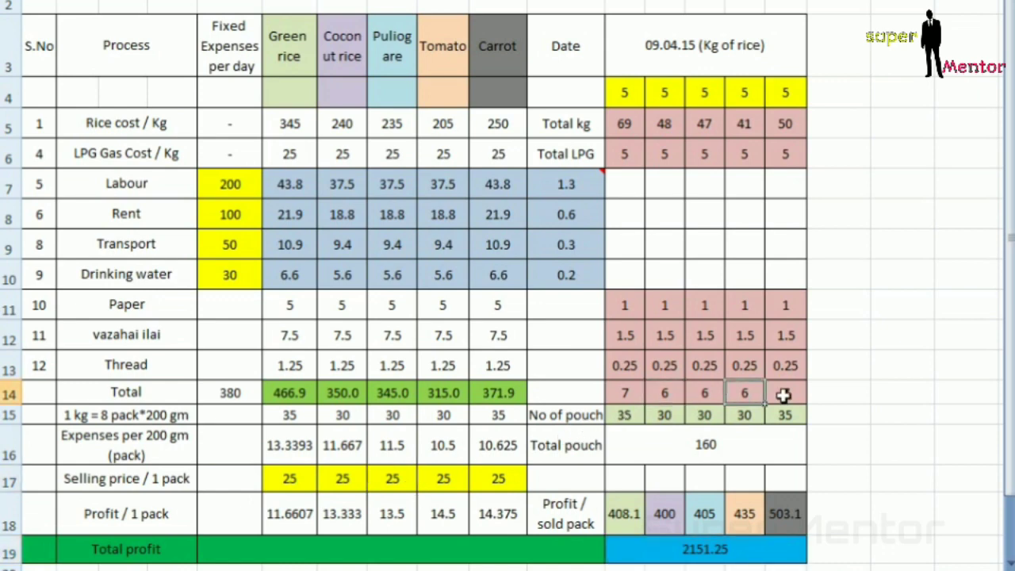
{"action": "left_click", "coordinate": [721, 550]}
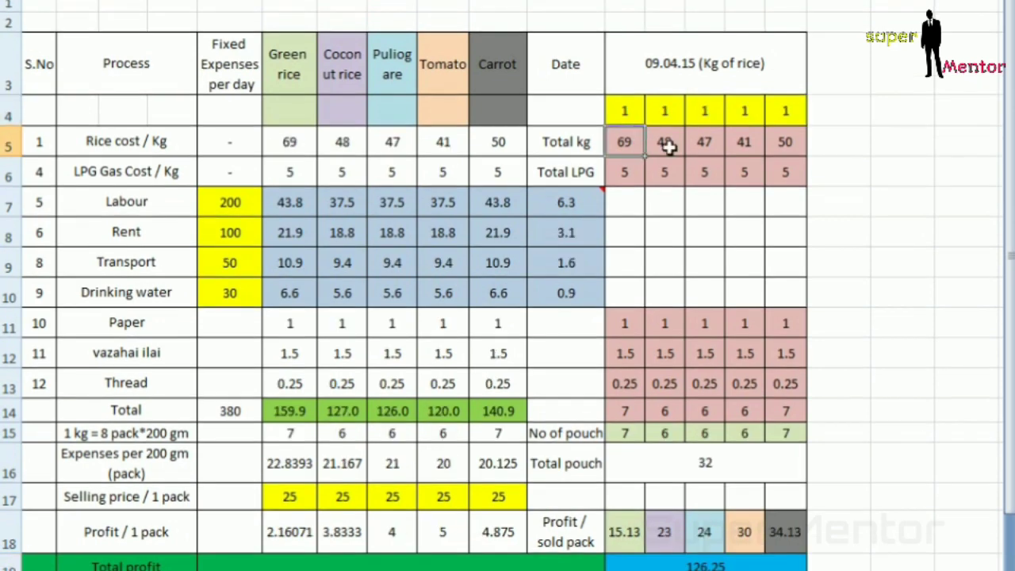
{"action": "left_click", "coordinate": [745, 141]}
{"action": "left_click", "coordinate": [780, 140]}
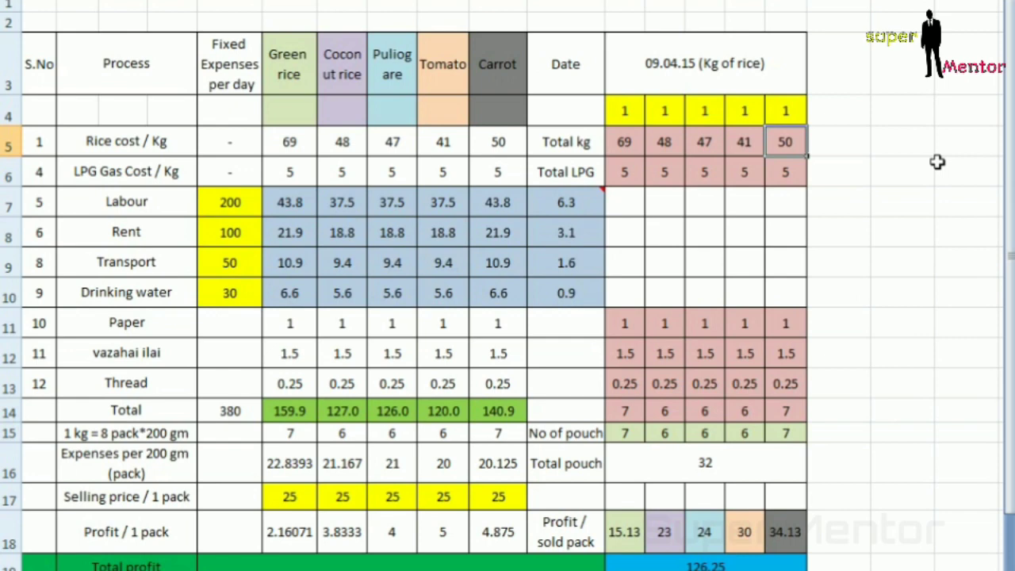
{"action": "scroll", "coordinate": [937, 162], "scroll_direction": "down", "scroll_amount": 1}
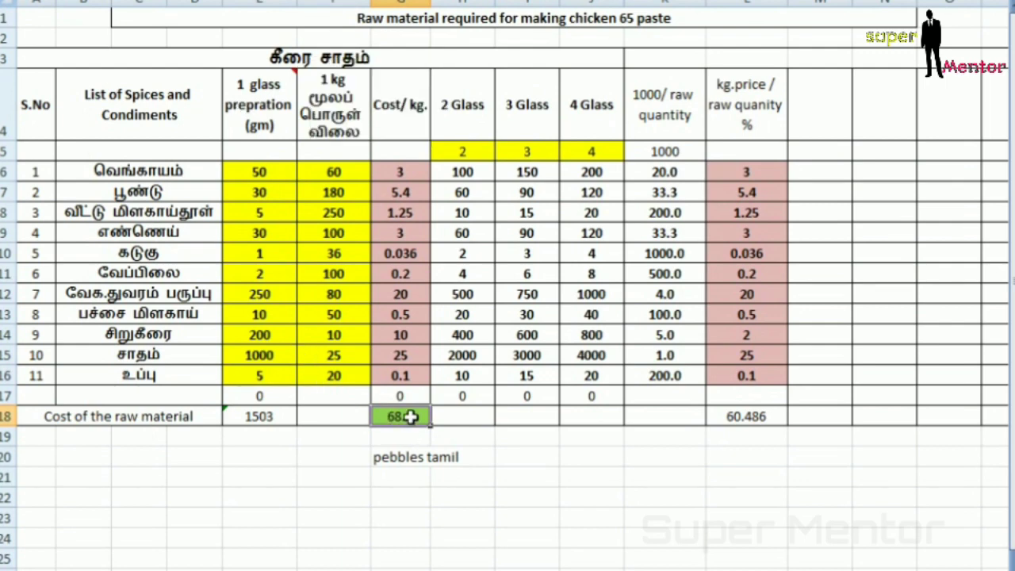
Examine the ingredients of the கீரை சாதம் raw material sheet, their one-glass gram quantities and the rice price per kg
{"action": "left_click", "coordinate": [187, 170]}
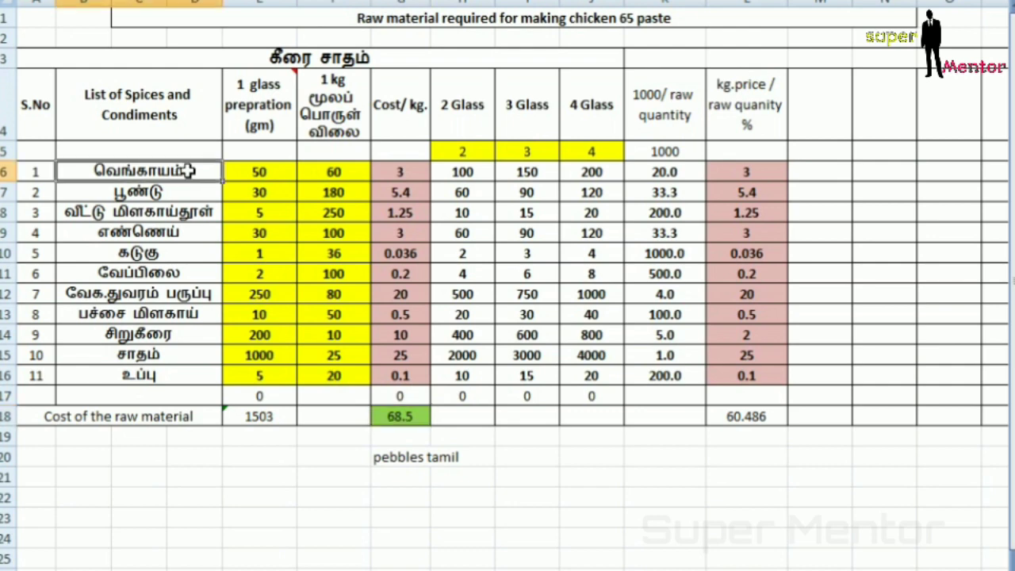
{"action": "left_click", "coordinate": [258, 172]}
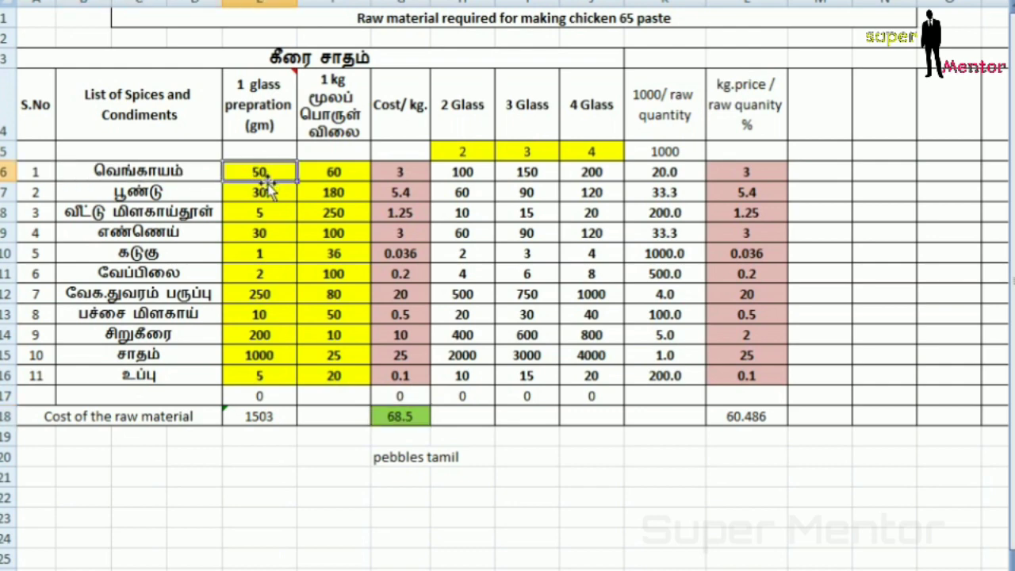
{"action": "left_click", "coordinate": [166, 192]}
{"action": "left_click", "coordinate": [249, 194]}
{"action": "left_click", "coordinate": [196, 206]}
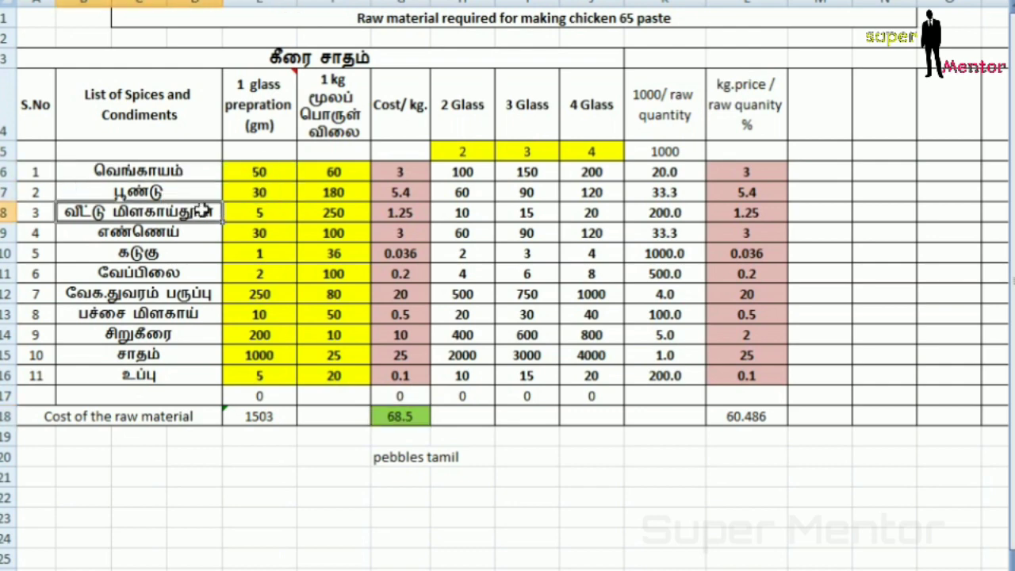
{"action": "left_click", "coordinate": [260, 213]}
{"action": "left_click", "coordinate": [176, 230]}
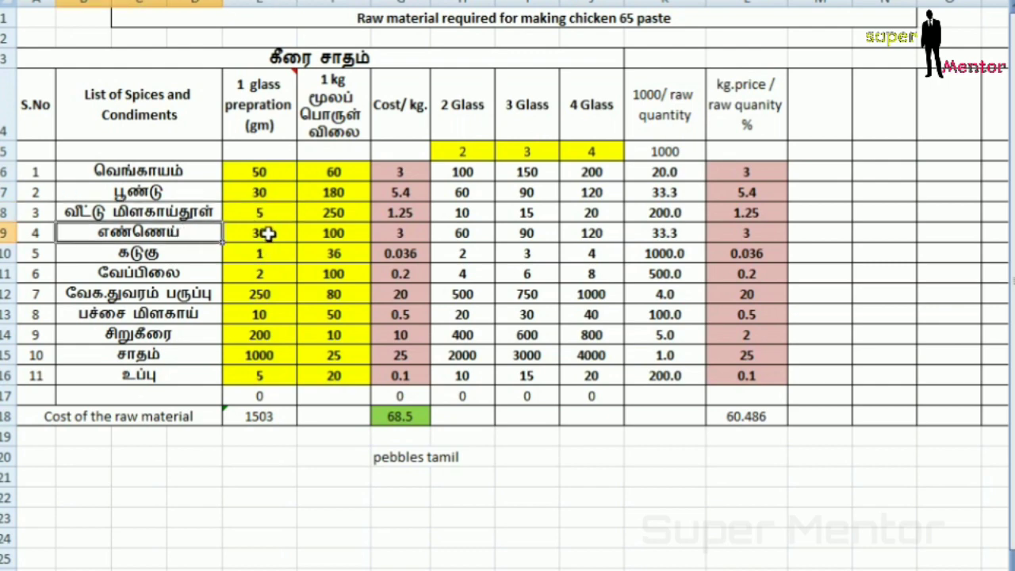
{"action": "left_click", "coordinate": [269, 233]}
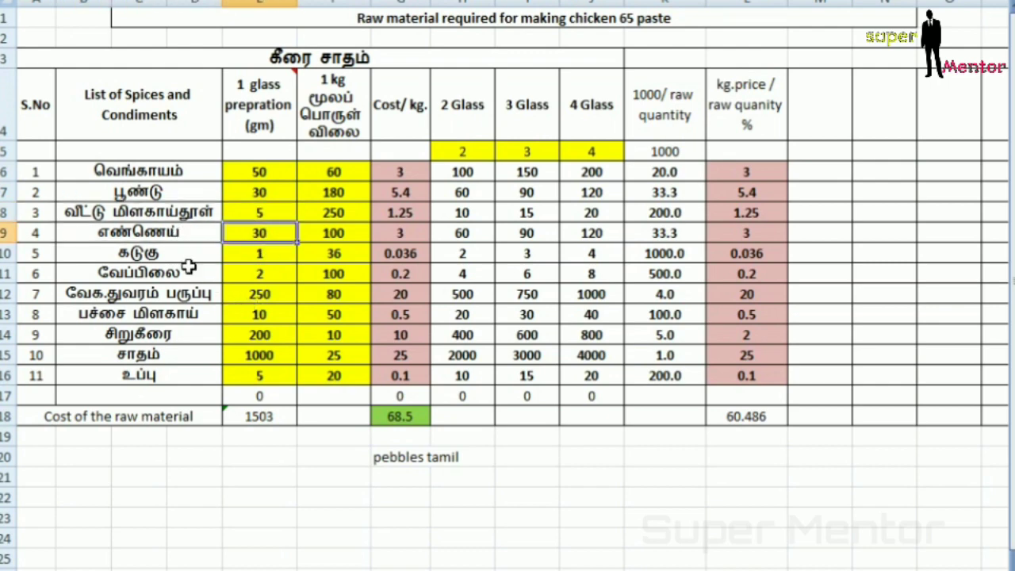
{"action": "left_click", "coordinate": [256, 259]}
{"action": "left_click", "coordinate": [169, 339]}
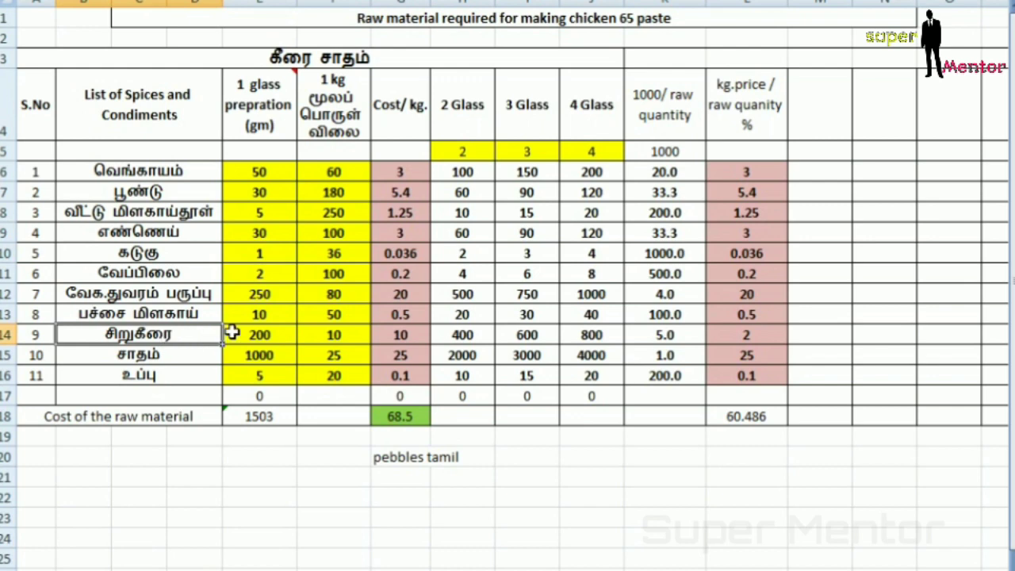
{"action": "left_click", "coordinate": [238, 333]}
{"action": "left_click", "coordinate": [238, 354]}
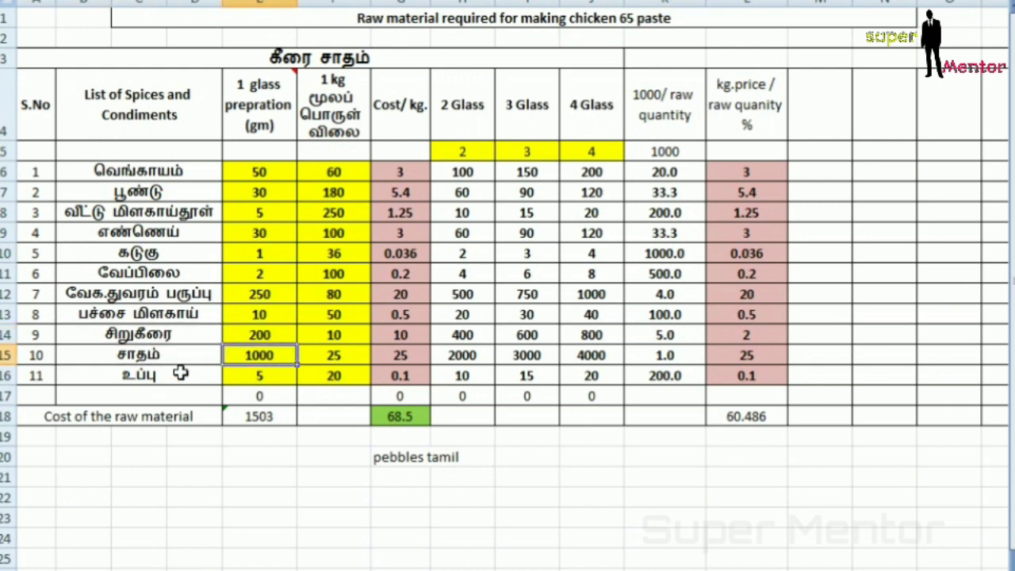
{"action": "left_click", "coordinate": [285, 375]}
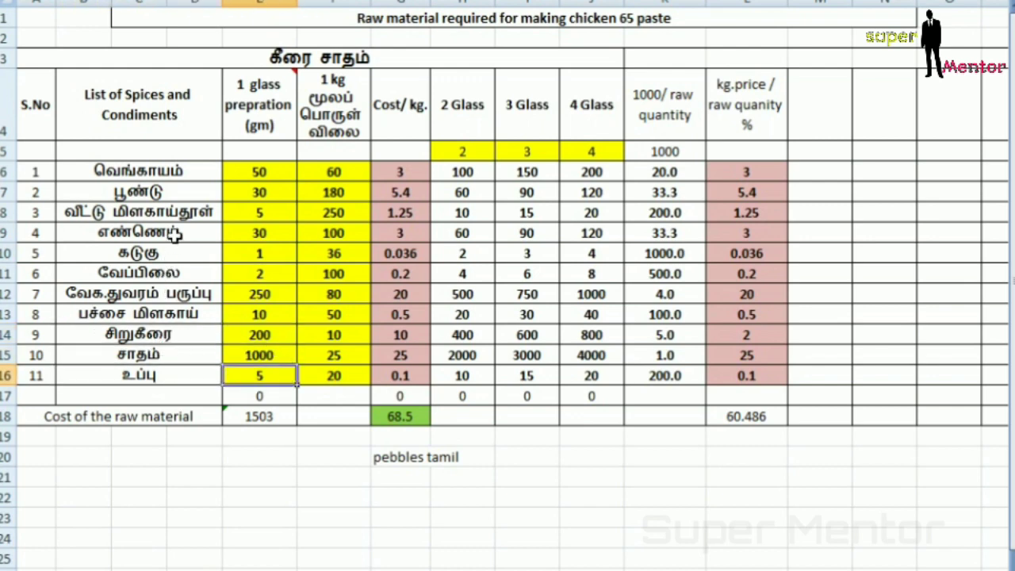
{"action": "left_click", "coordinate": [242, 239]}
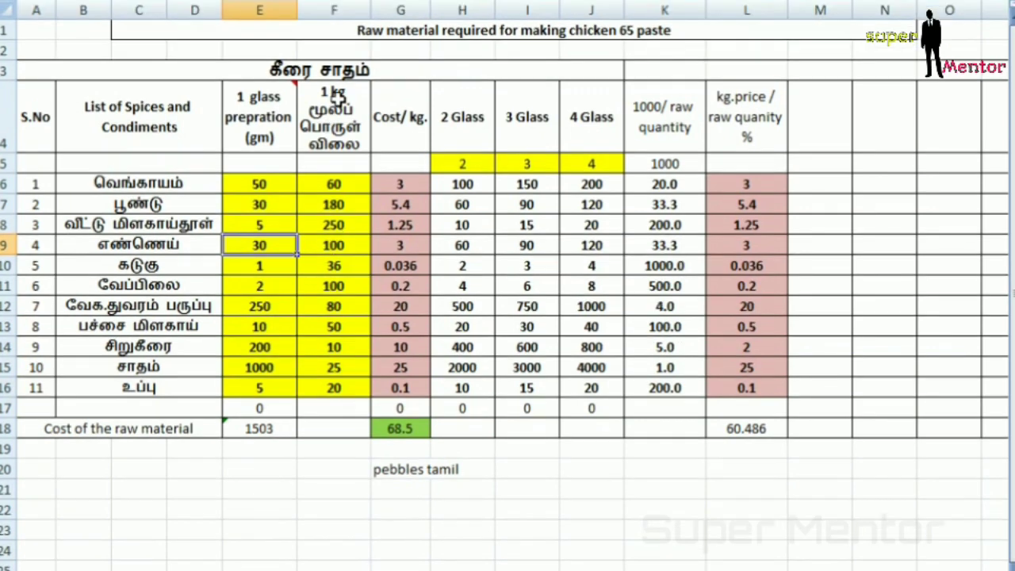
{"action": "left_click", "coordinate": [274, 367]}
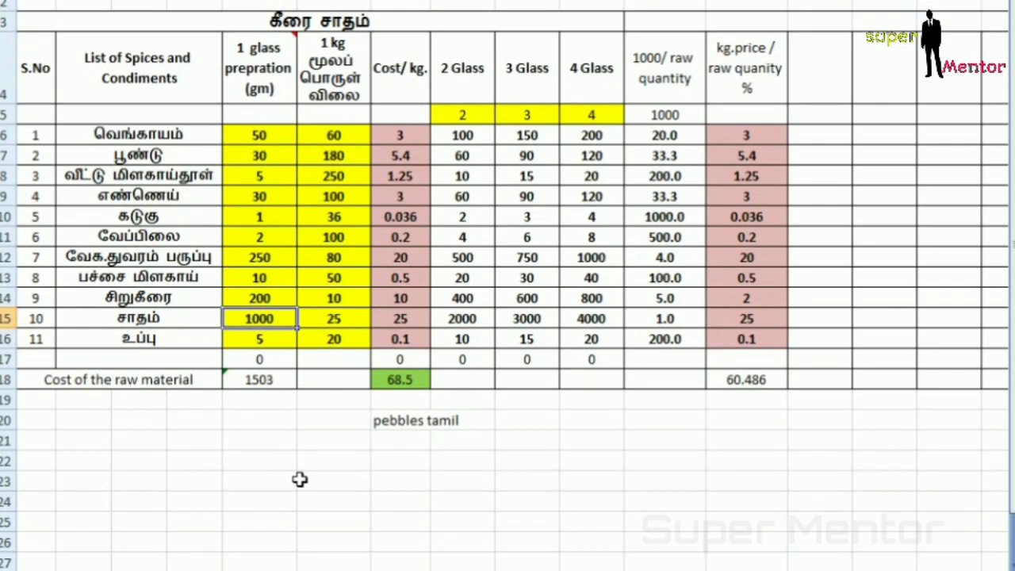
{"action": "left_click", "coordinate": [331, 320]}
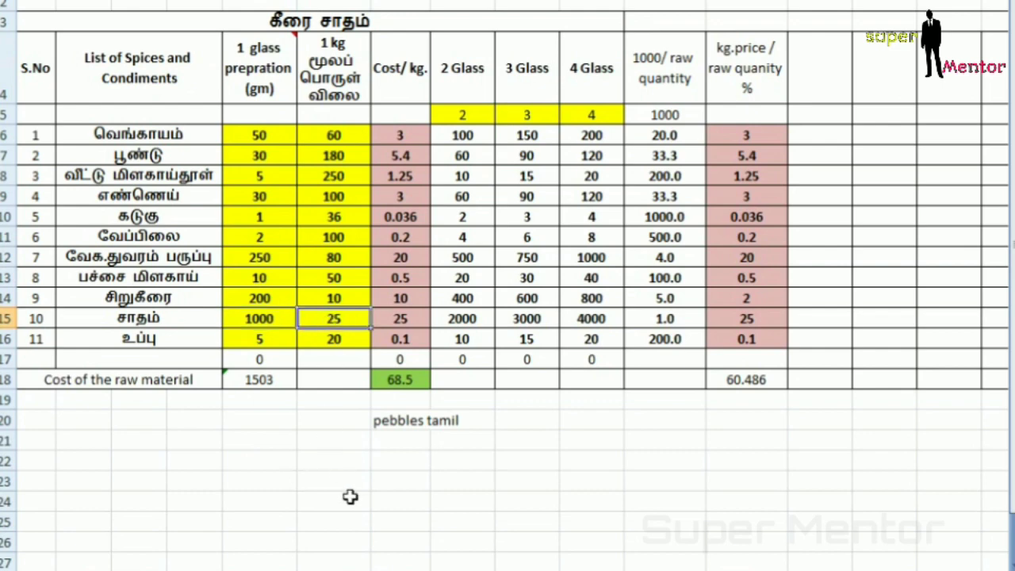